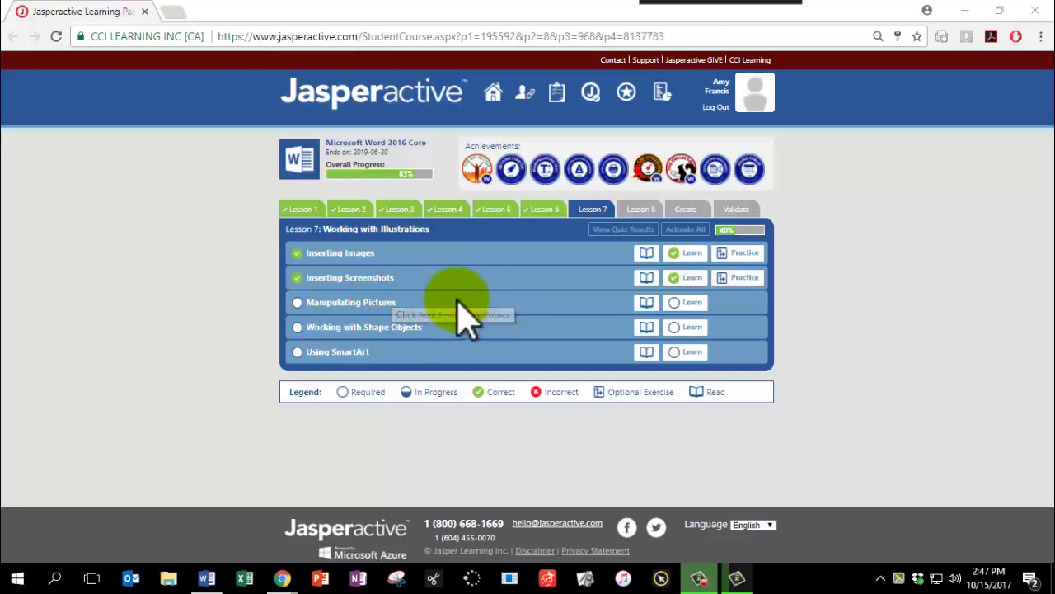
Launch the Learn exercise for Manipulating Pictures in Lesson 7 and continue to its practice document.
left_click(686, 312)
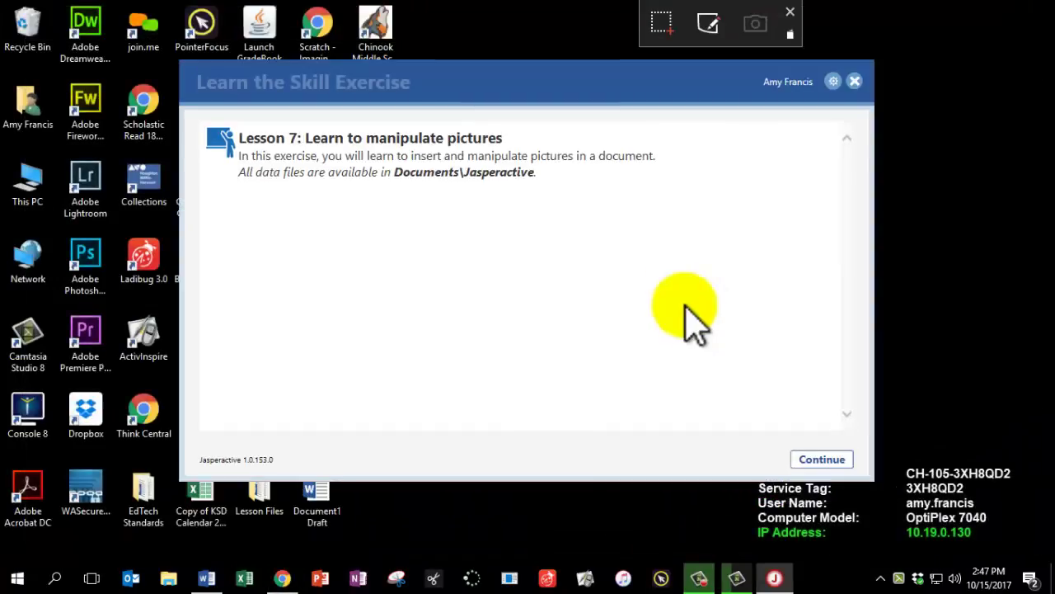
left_click(824, 482)
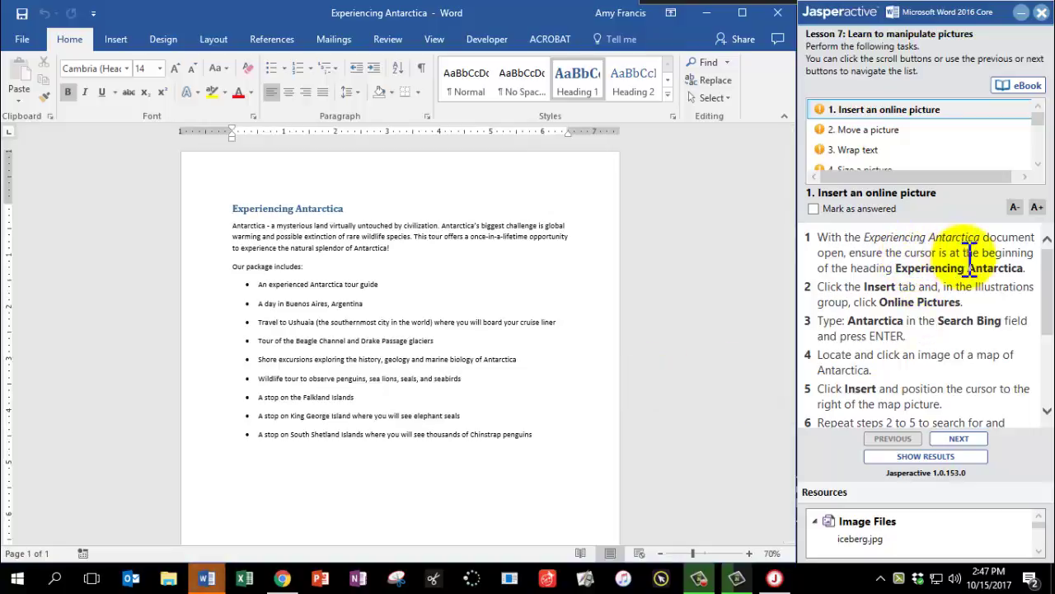
left_click(862, 289)
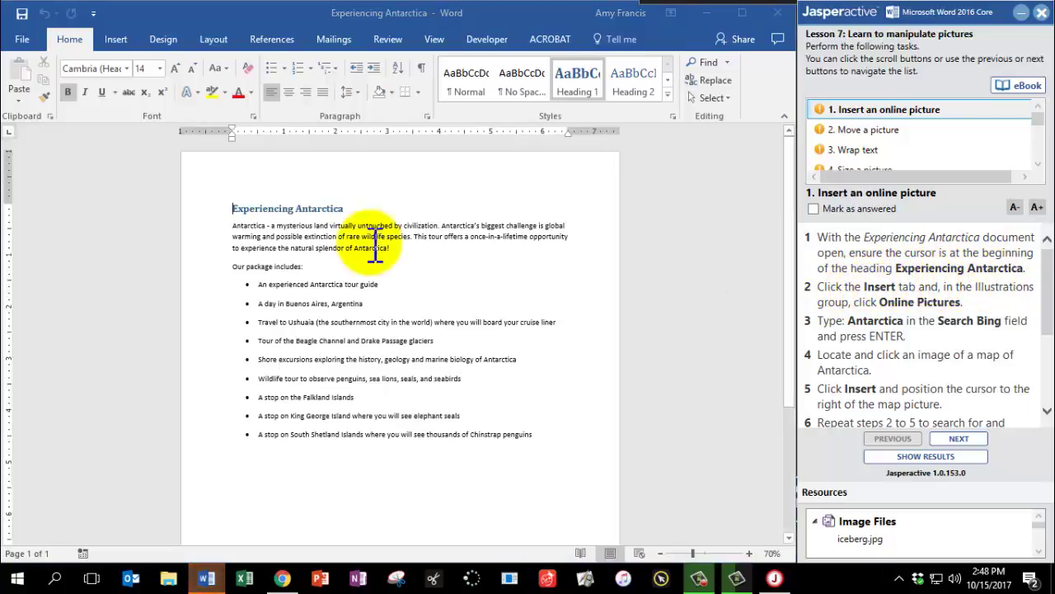
Place the cursor before the heading Experiencing Antarctica and search Bing online pictures for "Antarctica".
left_click(238, 209)
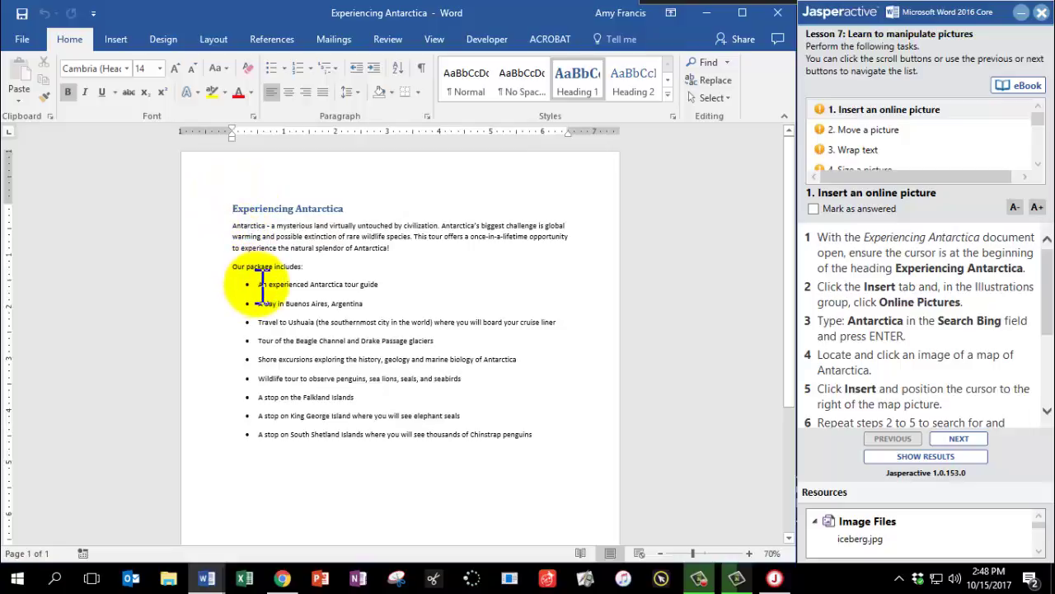
left_click(116, 38)
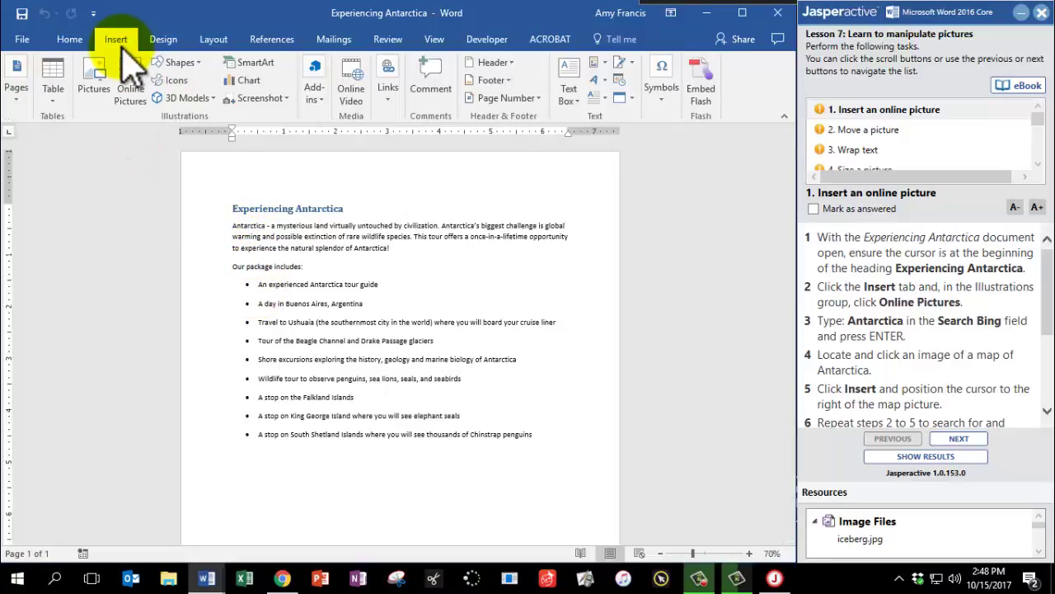
left_click(133, 98)
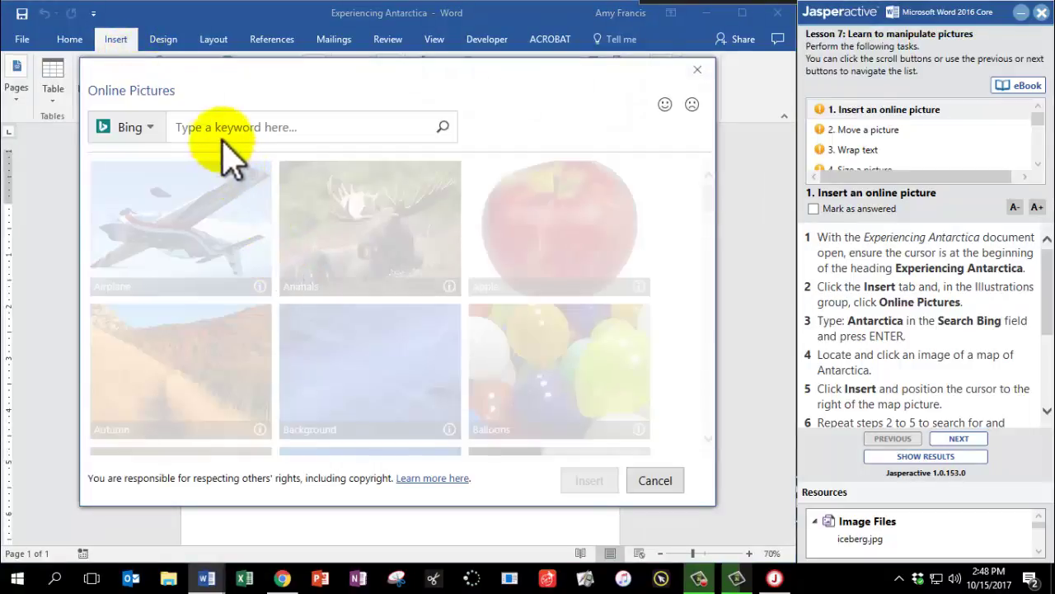
left_click(223, 131)
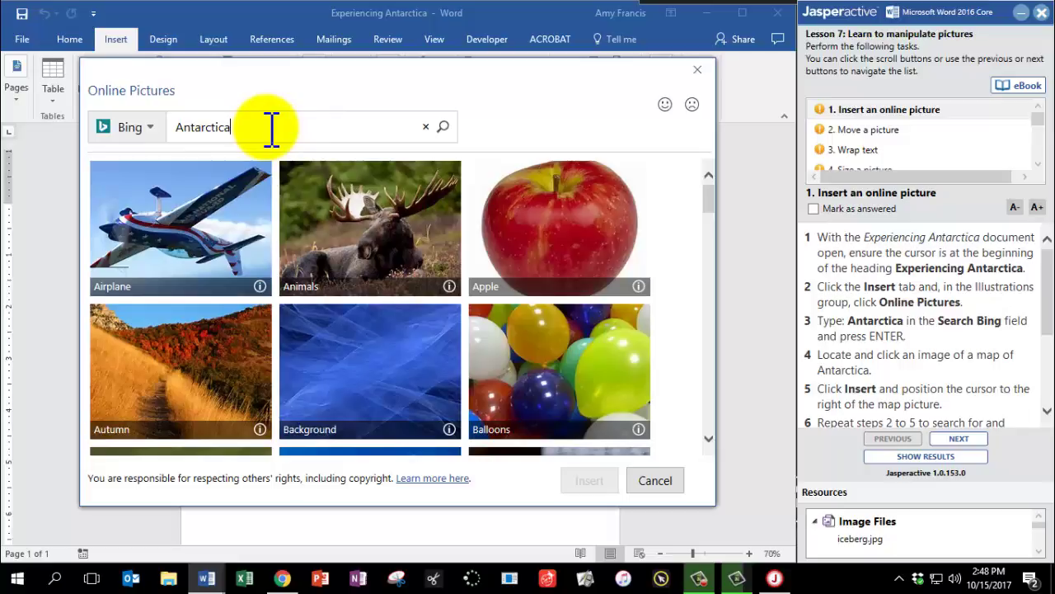
key("Return")
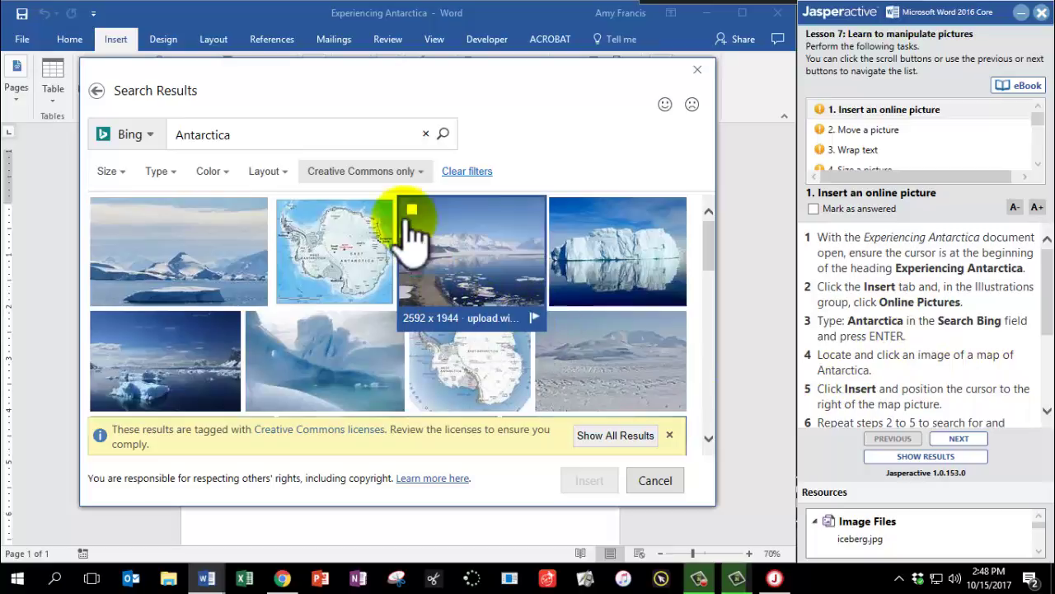
Set the license filter to All and insert the round Antarctica map picture above the heading.
left_click(417, 173)
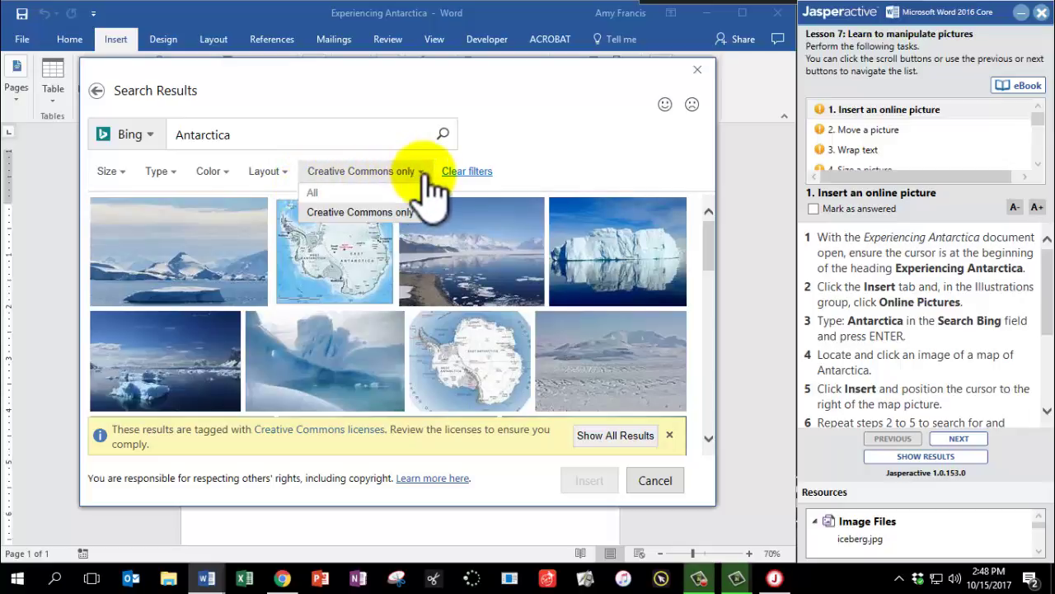
left_click(316, 194)
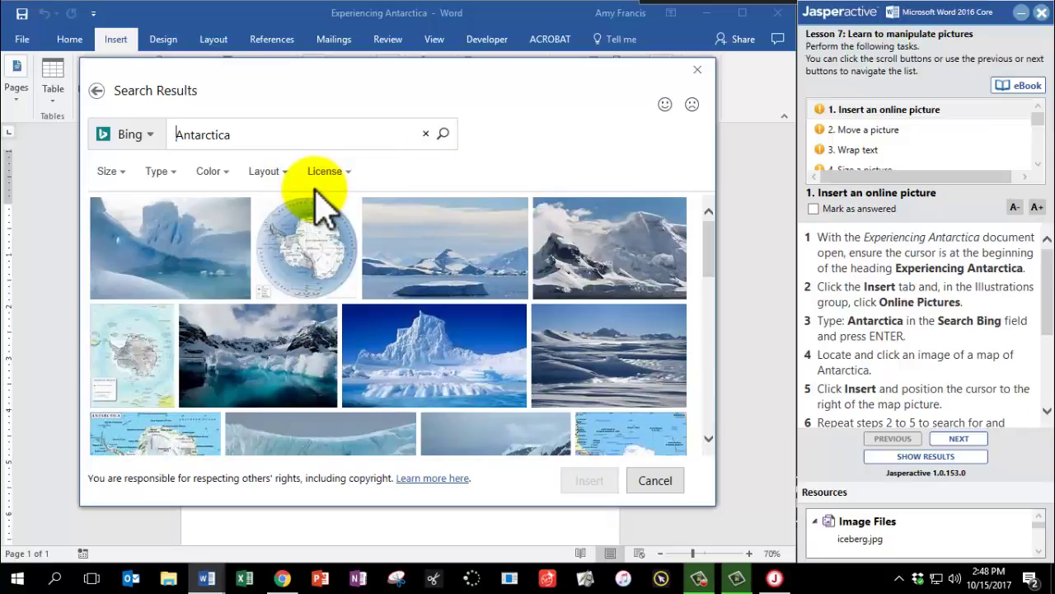
mouse_move(280, 231)
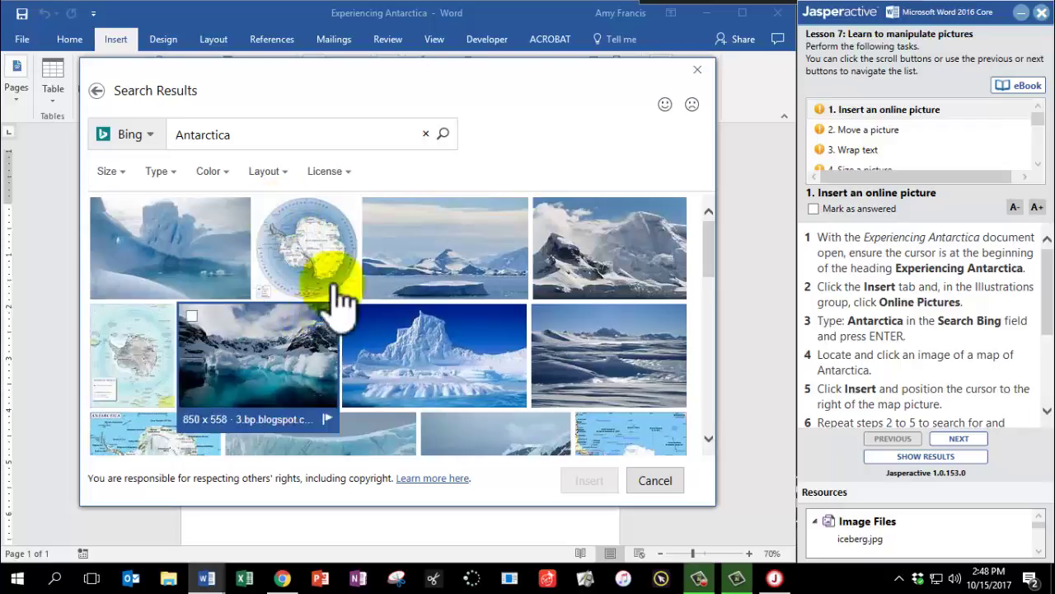
left_click(274, 221)
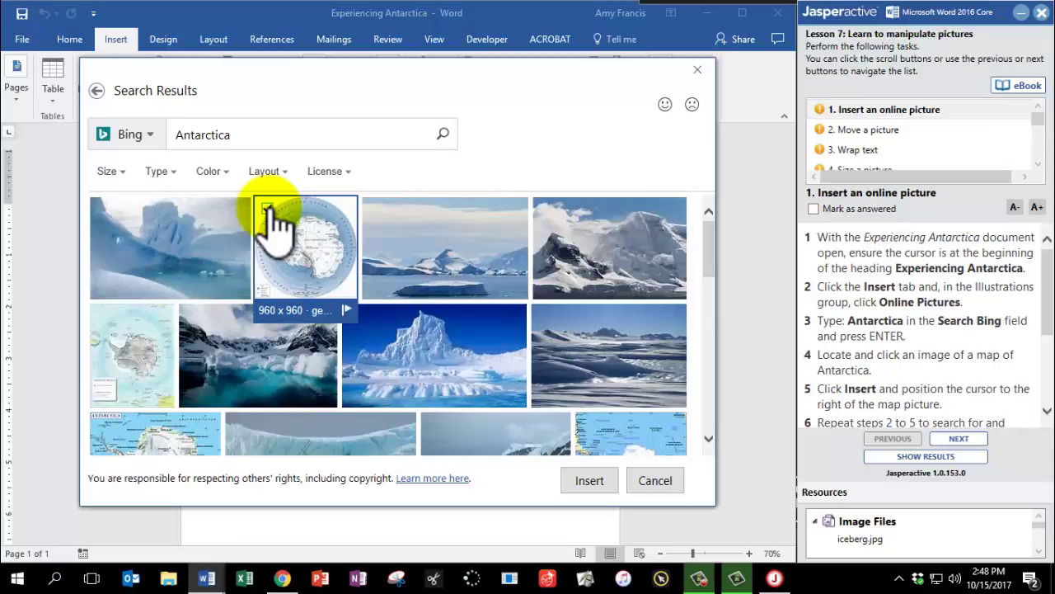
left_click(590, 481)
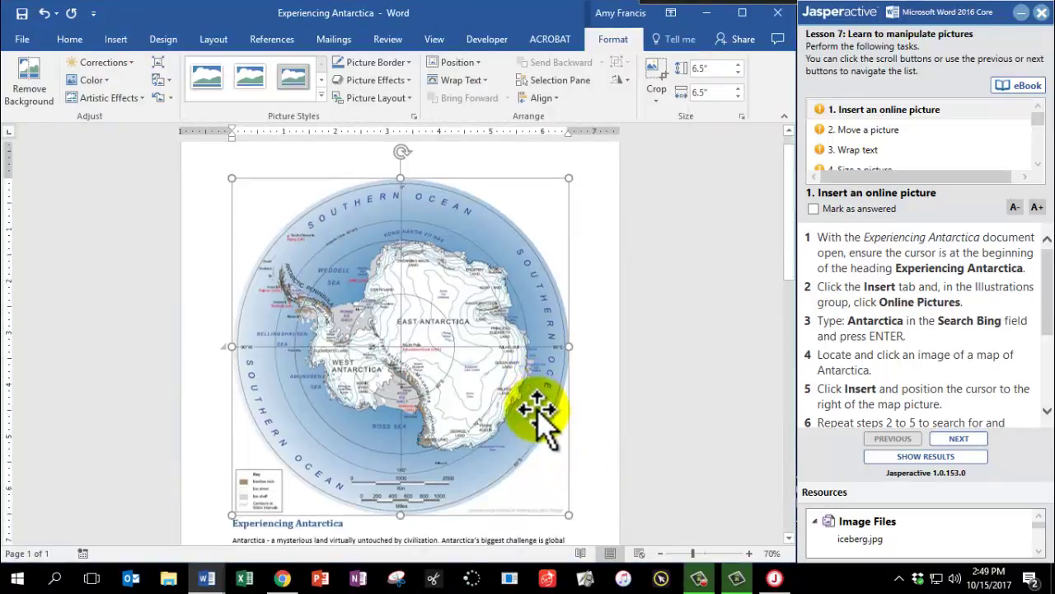
Review the inserted map and the remaining task instructions, and place the cursor to the right of the map picture.
scroll(495, 322, "down", 1)
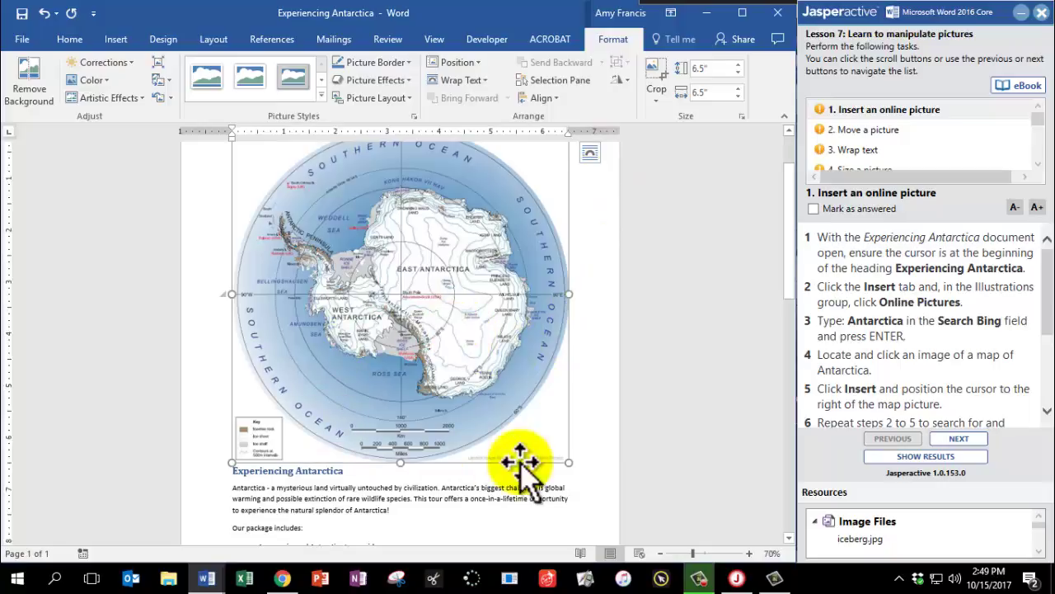
scroll(438, 440, "down", 1)
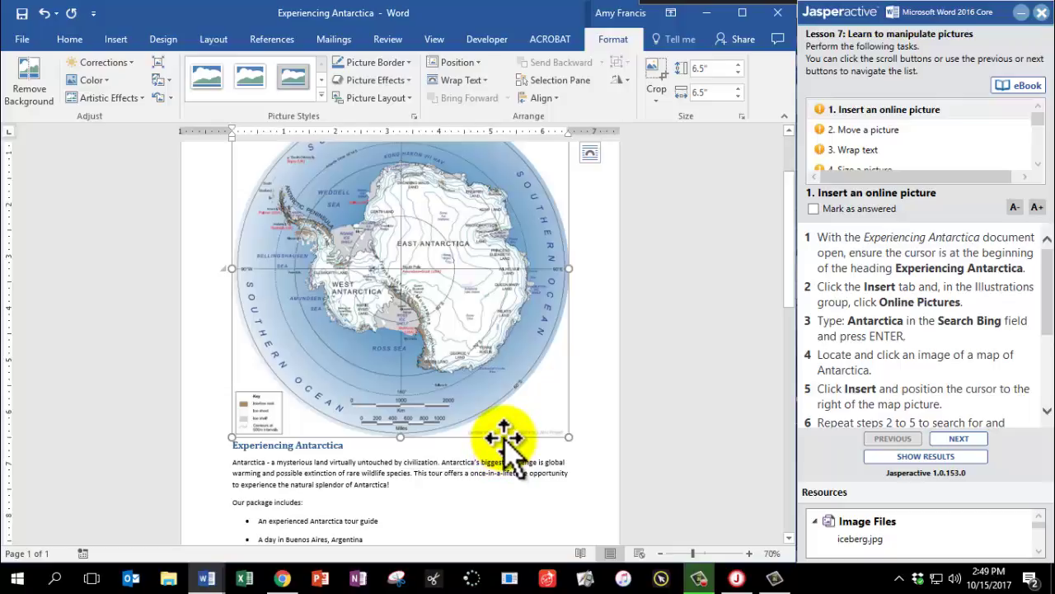
scroll(509, 294, "up", 1)
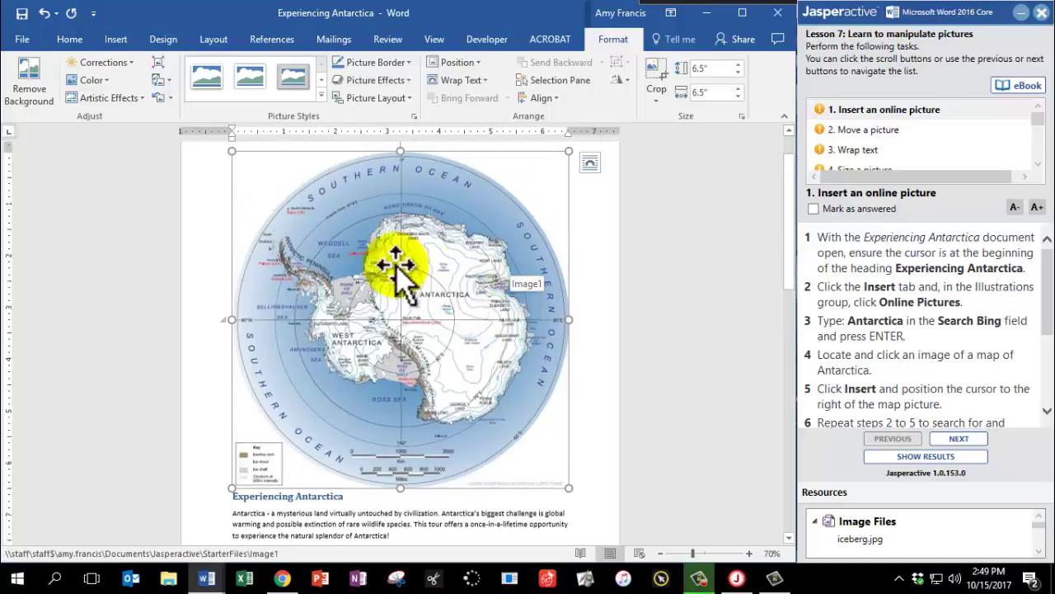
scroll(459, 315, "up", 1)
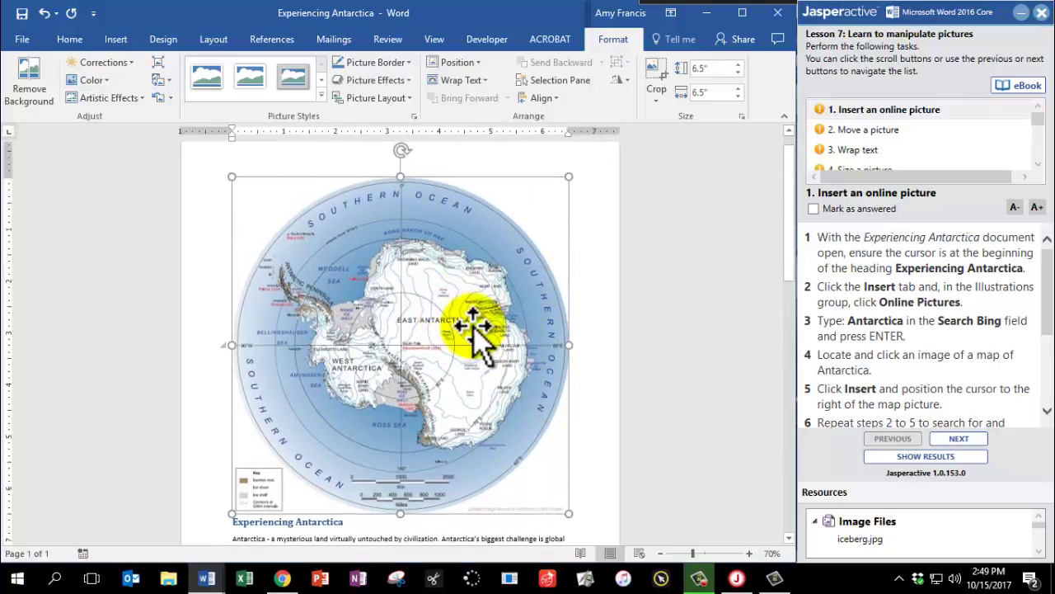
scroll(915, 371, "down", 3)
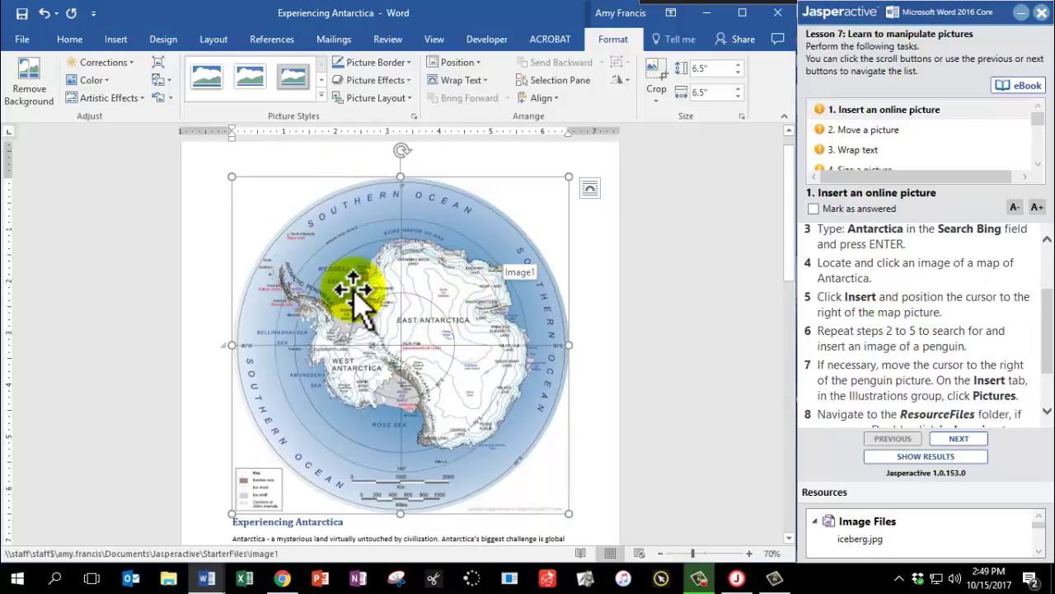
left_click(589, 446)
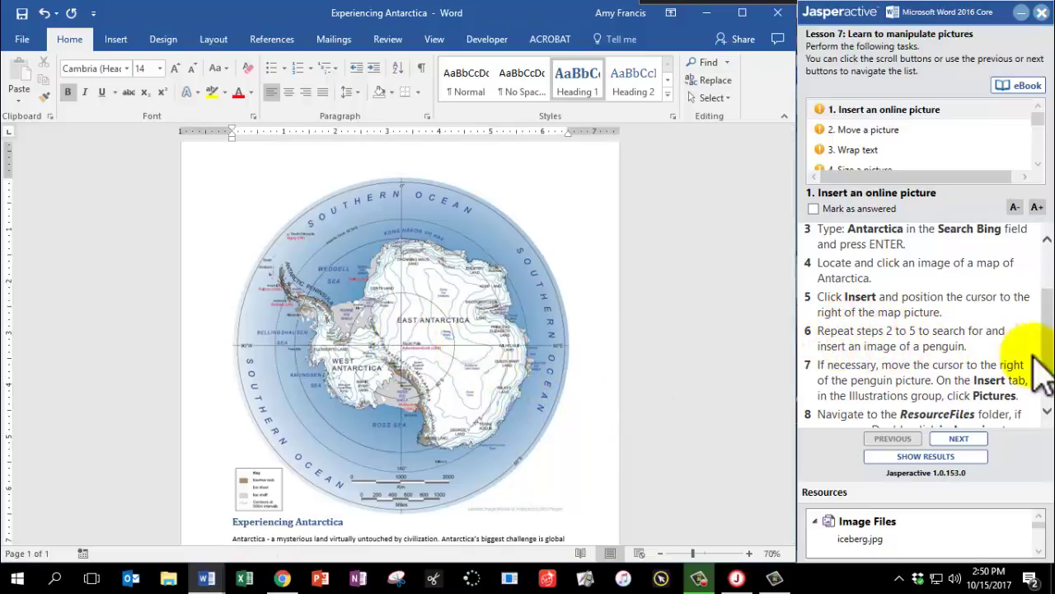
Search Bing online pictures for "penguin".
left_click_drag(1049, 367, 1044, 335)
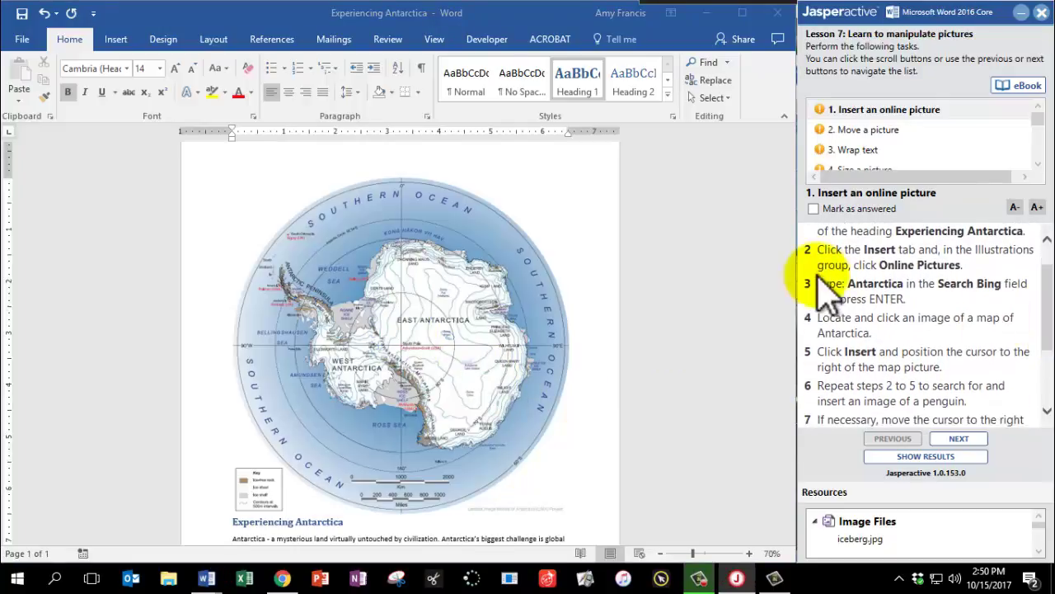
left_click(125, 47)
left_click(120, 39)
left_click(136, 83)
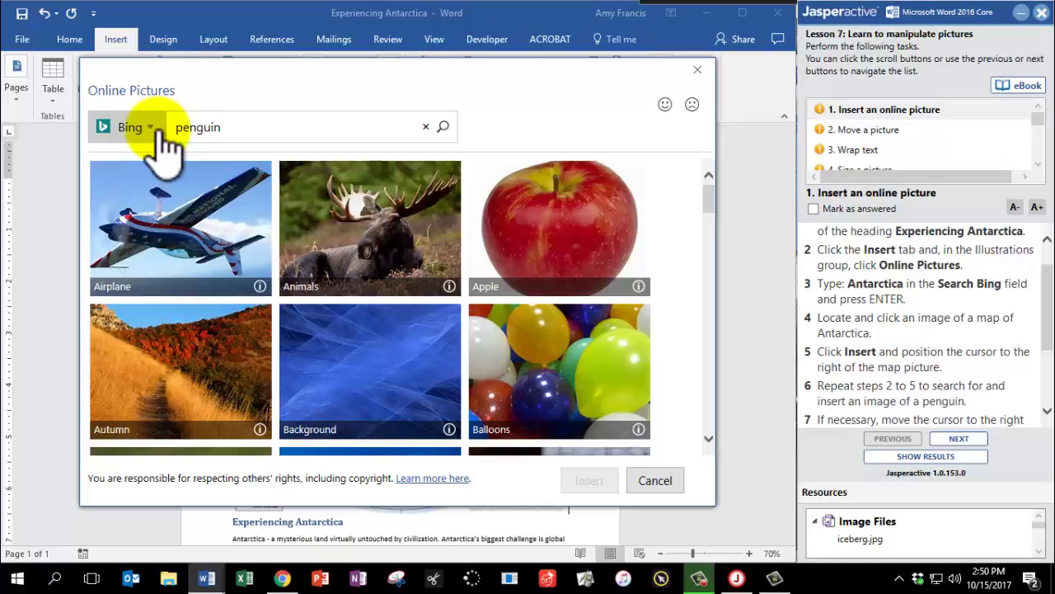
key("Return")
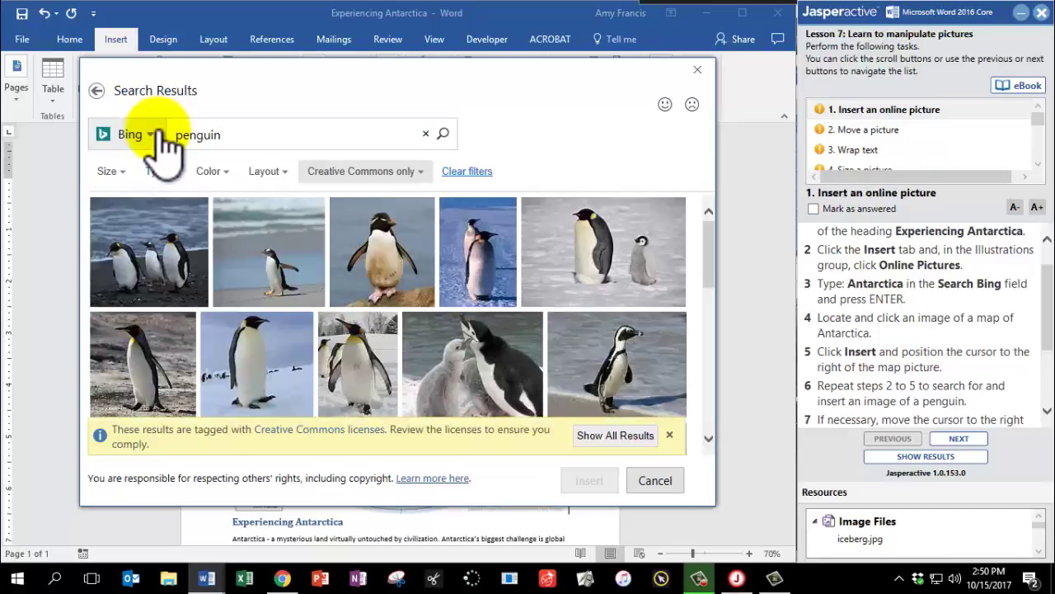
Show penguin pictures with all licenses and insert the one of a penguin leaping beside an ice block.
left_click(423, 173)
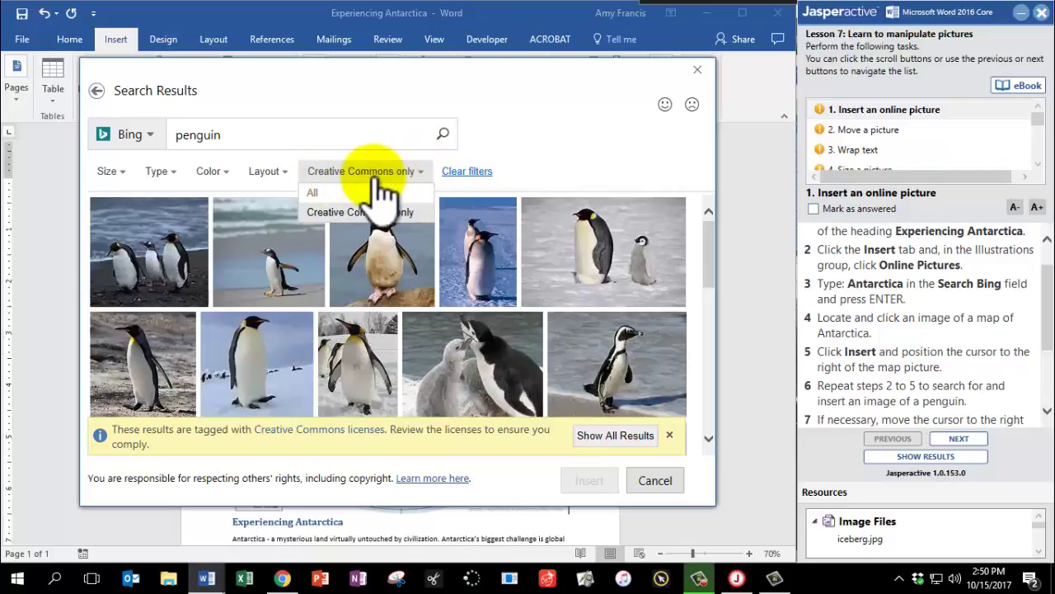
left_click(314, 194)
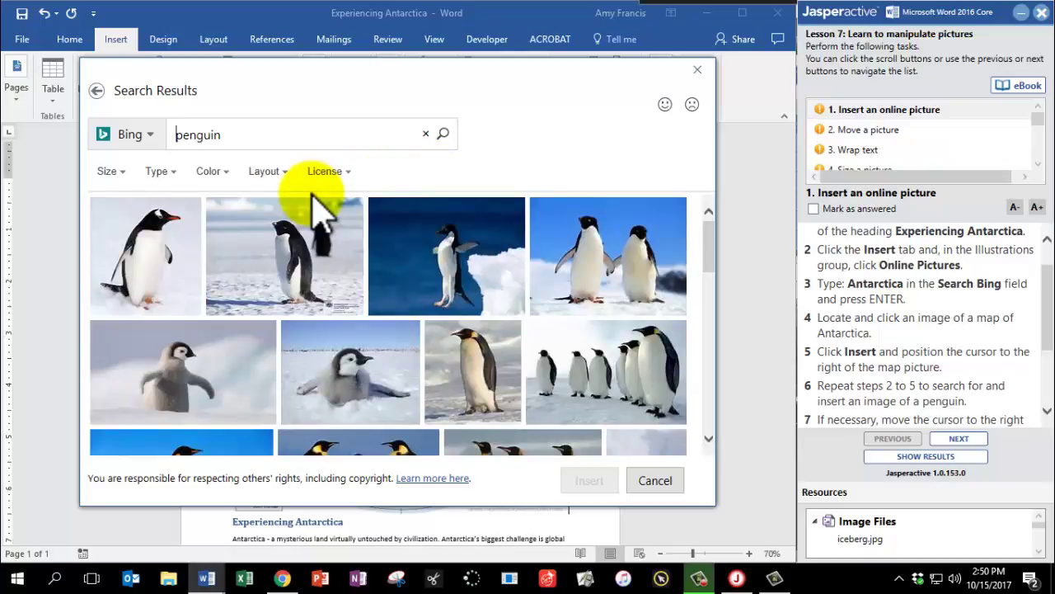
left_click(390, 230)
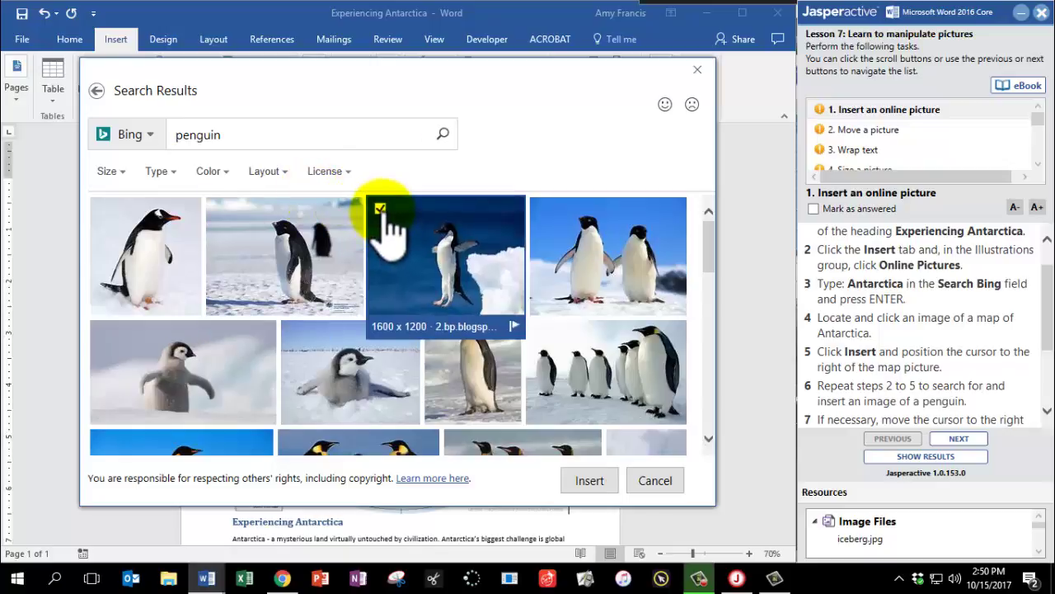
left_click(592, 481)
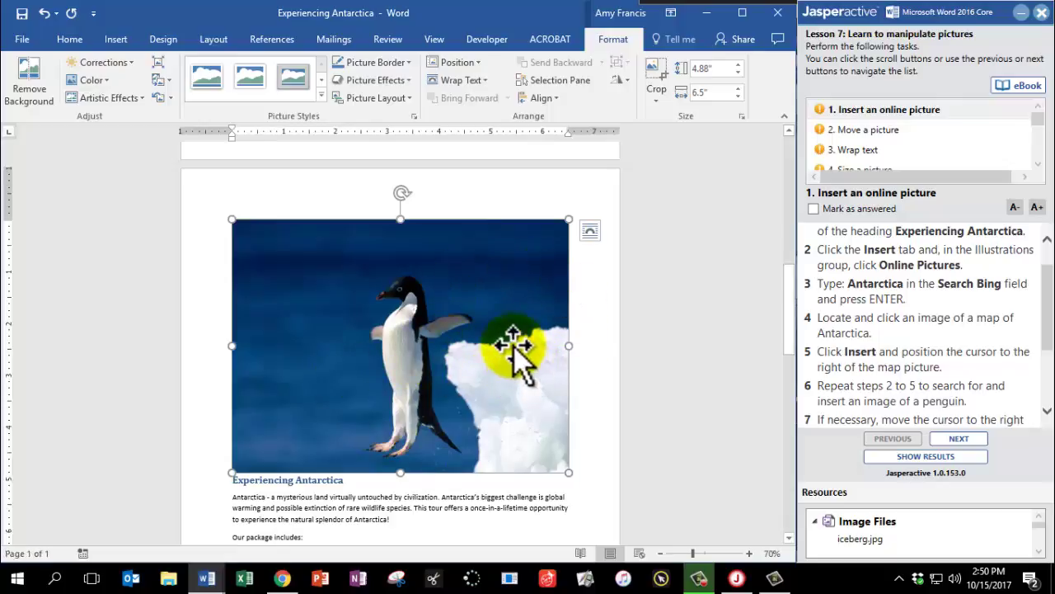
Insert iceberg.jpg from the Documents\Jasperactive\ResourceFiles folder after the penguin picture and check the placement of the pictures.
left_click(594, 420)
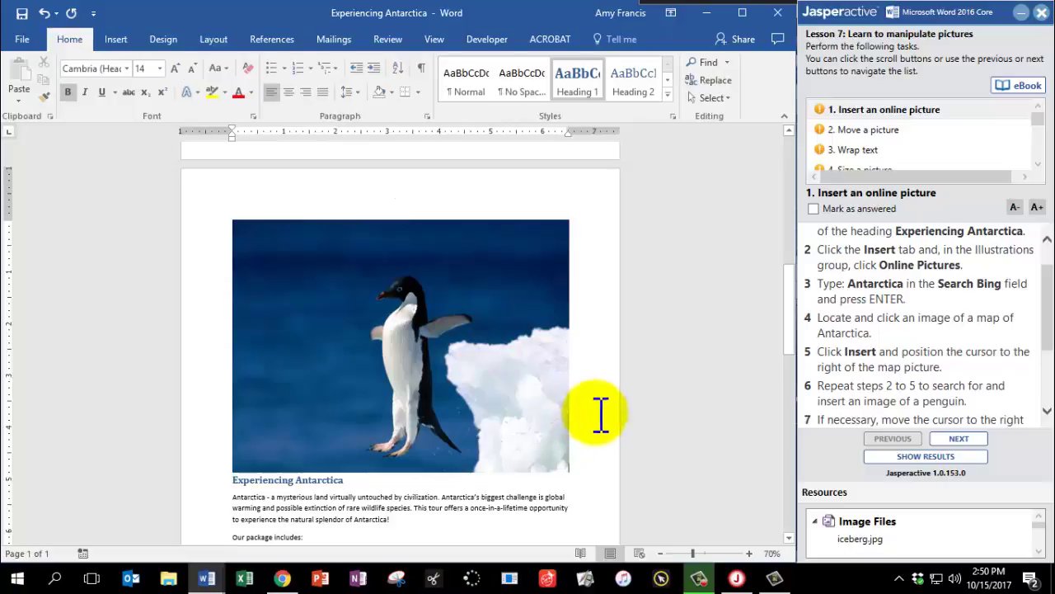
scroll(896, 378, "down", 3)
scroll(898, 383, "down", 1)
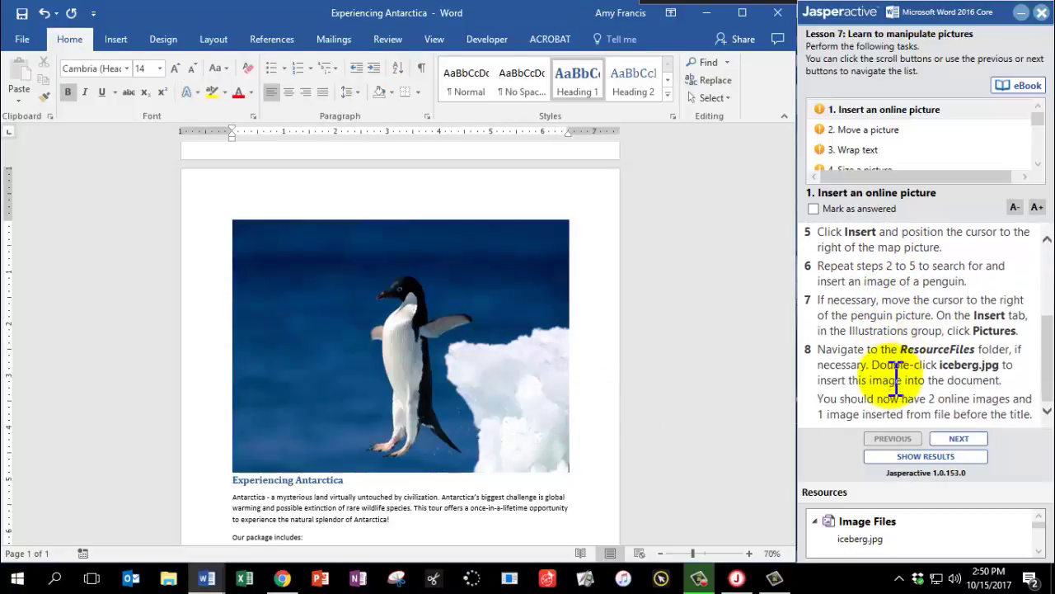
left_click(112, 38)
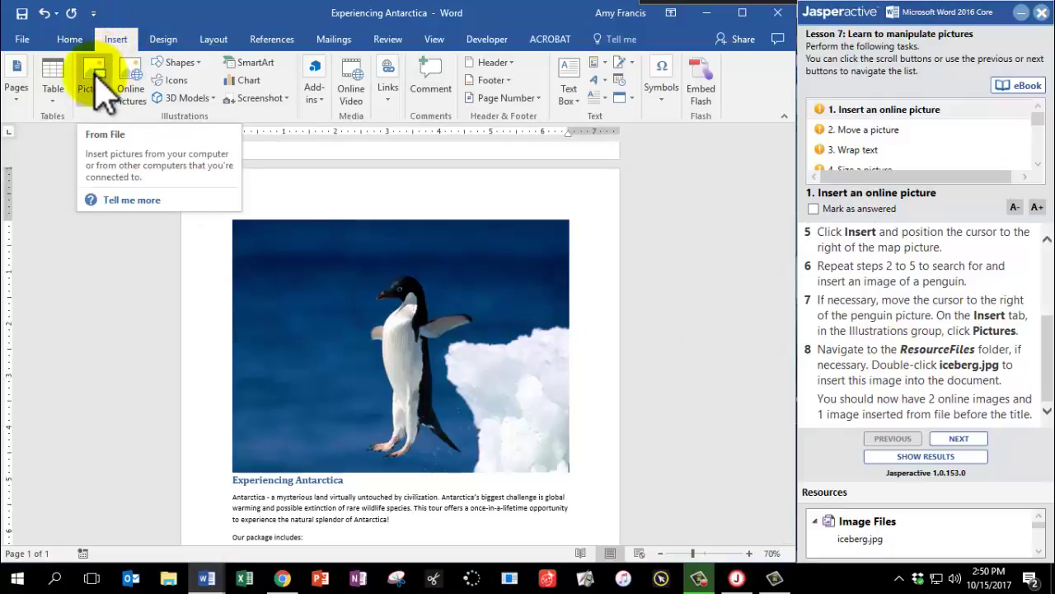
left_click(95, 81)
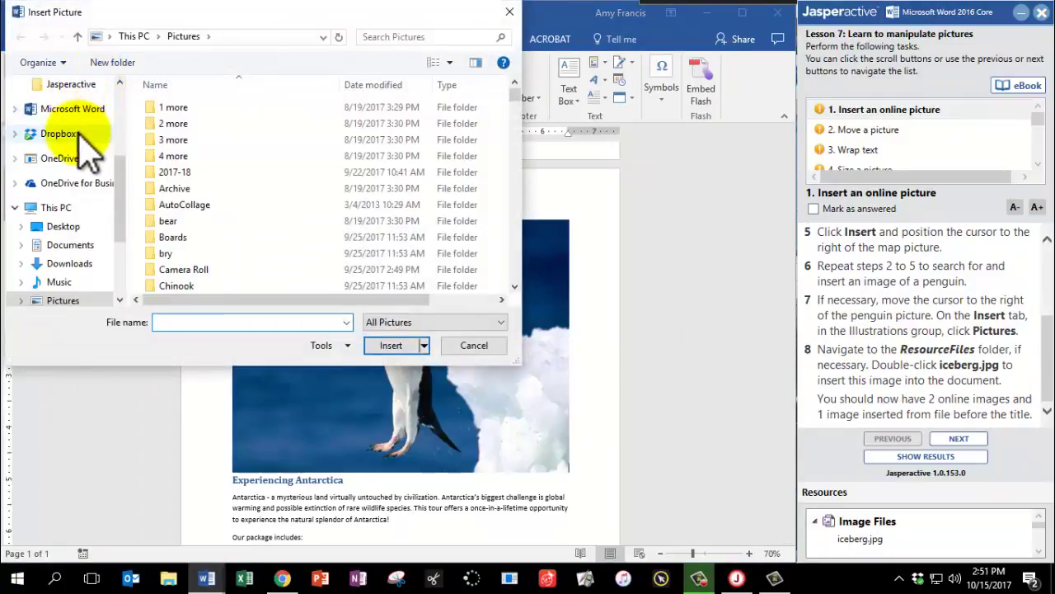
left_click(86, 246)
scroll(218, 241, "down", 20)
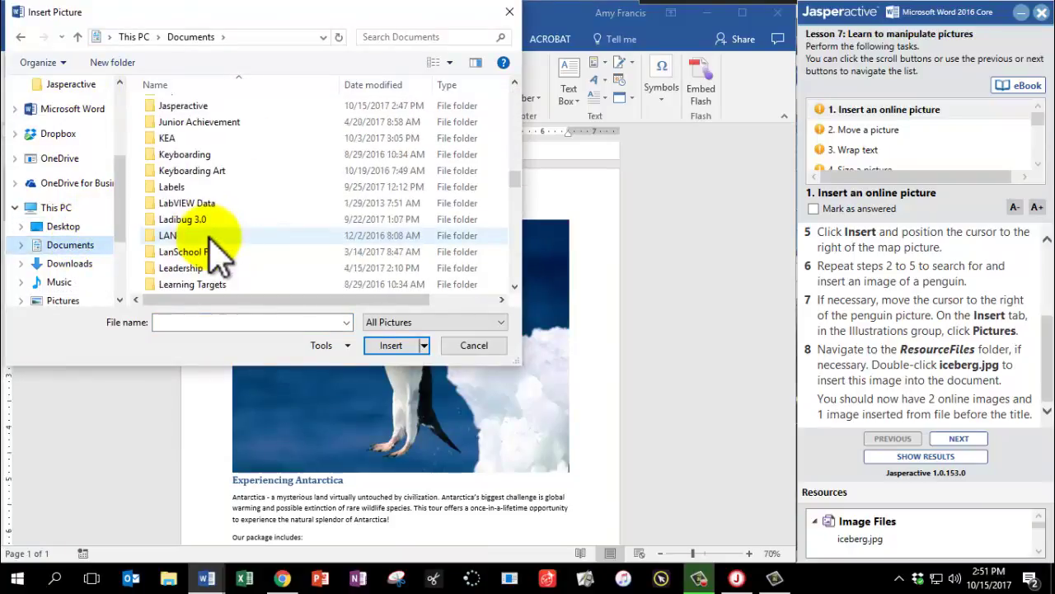
double_click(181, 106)
double_click(195, 126)
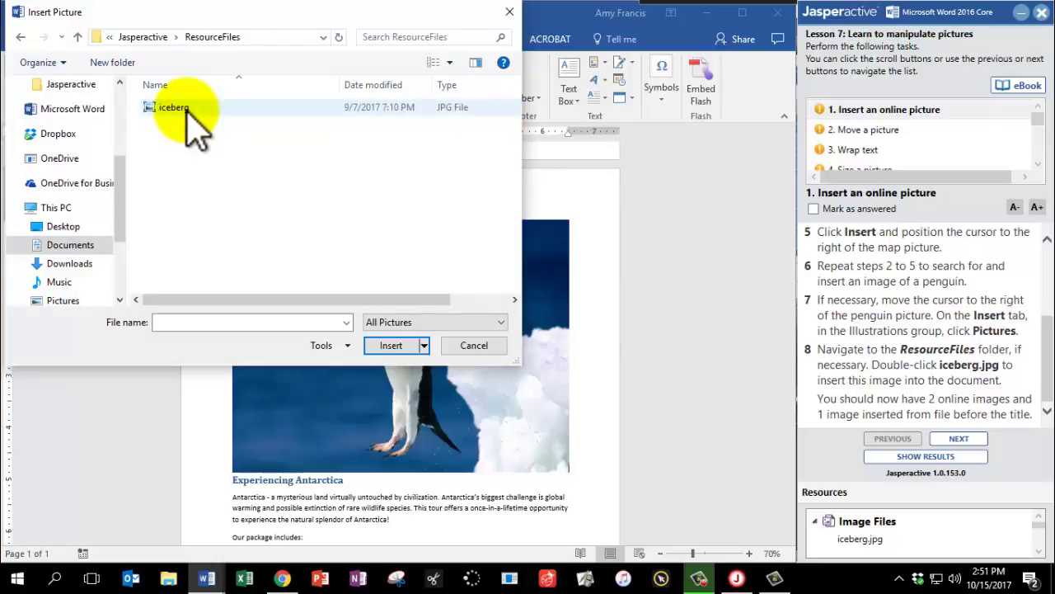
double_click(173, 107)
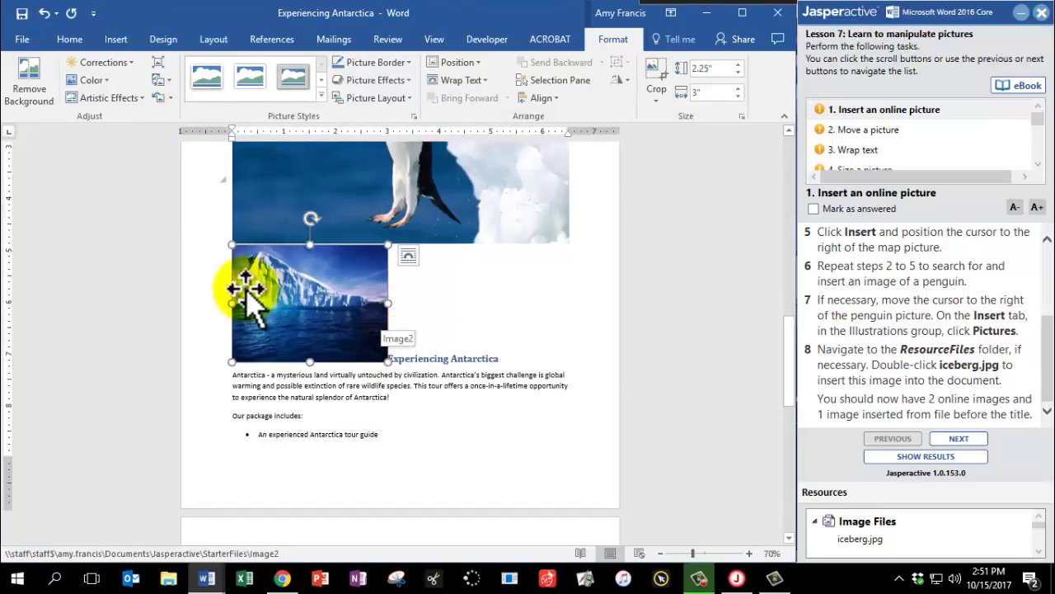
scroll(437, 330, "up", 10)
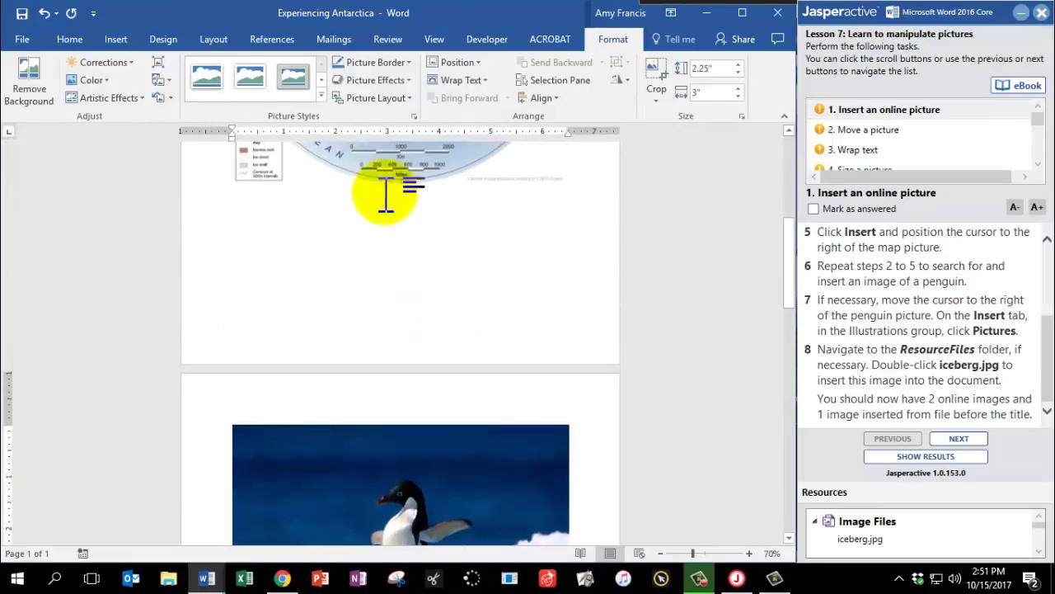
scroll(408, 387, "down", 5)
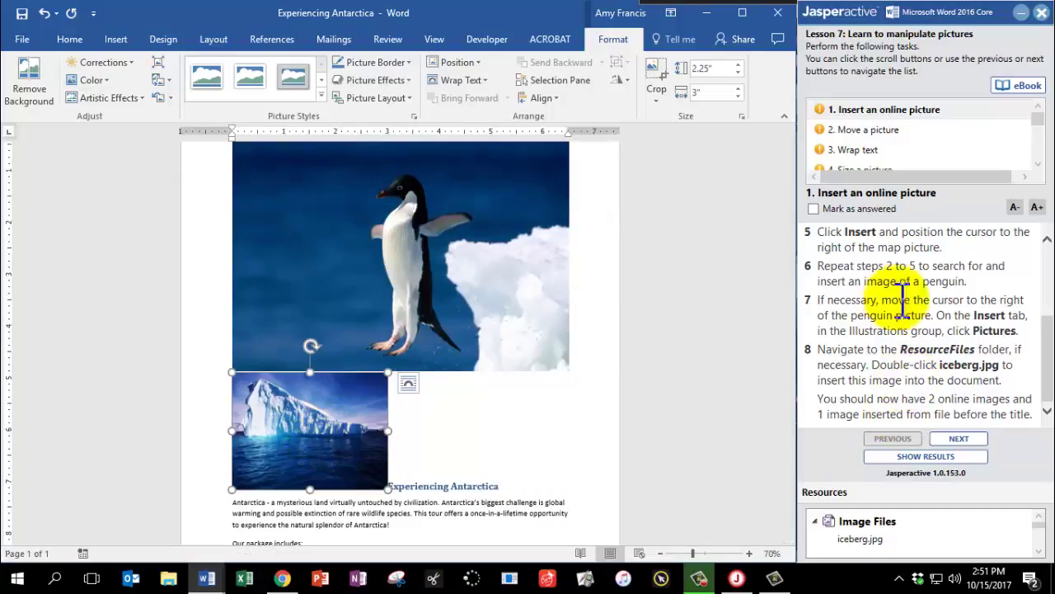
Mark the Insert an online picture task as answered and go on to the Move a picture task.
left_click(889, 214)
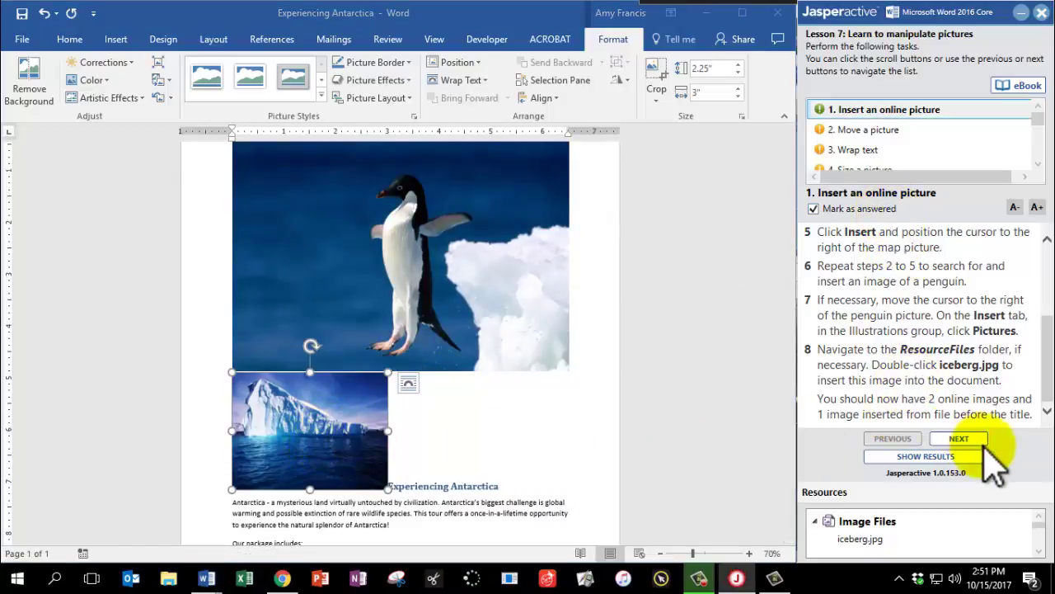
left_click(961, 439)
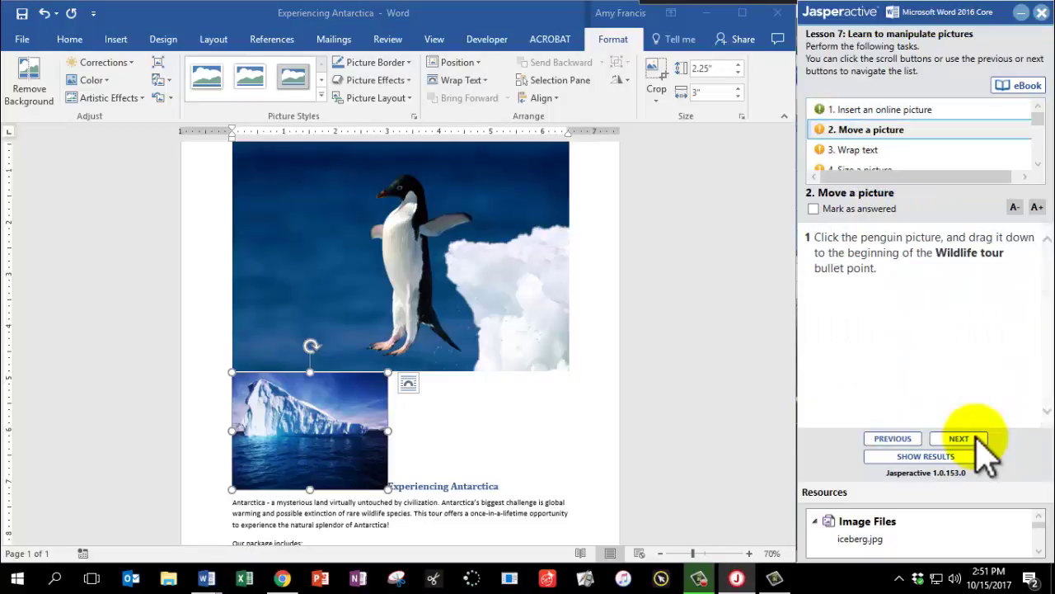
Move the penguin picture to the beginning of the Wildlife tour bullet point and mark the Move a picture task as answered.
left_click(487, 262)
left_click(450, 293)
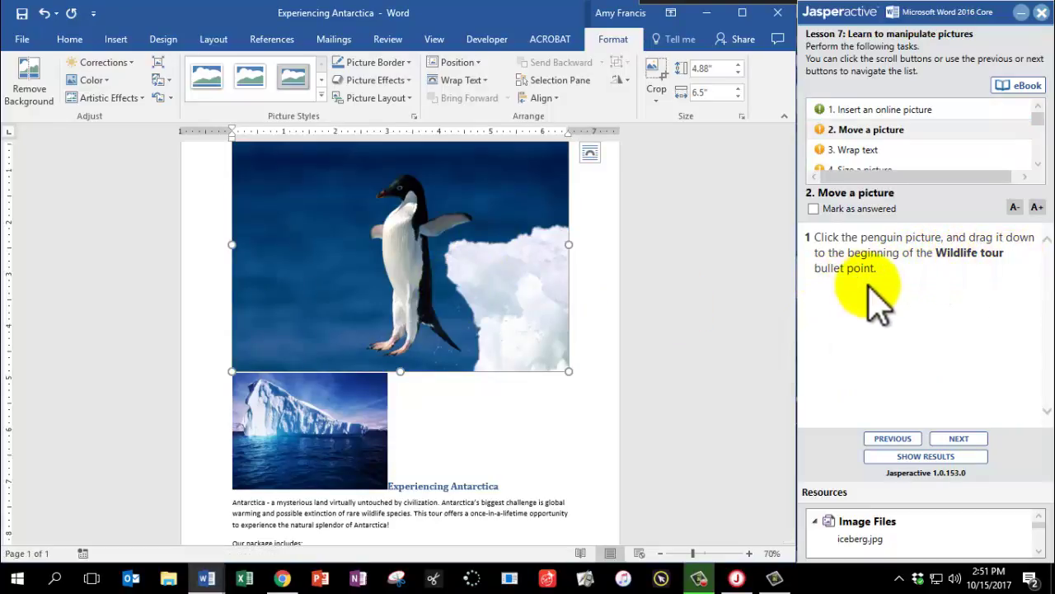
left_click_drag(318, 290, 260, 449)
scroll(318, 289, "down", 3)
scroll(318, 290, "down", 5)
scroll(325, 289, "down", 1)
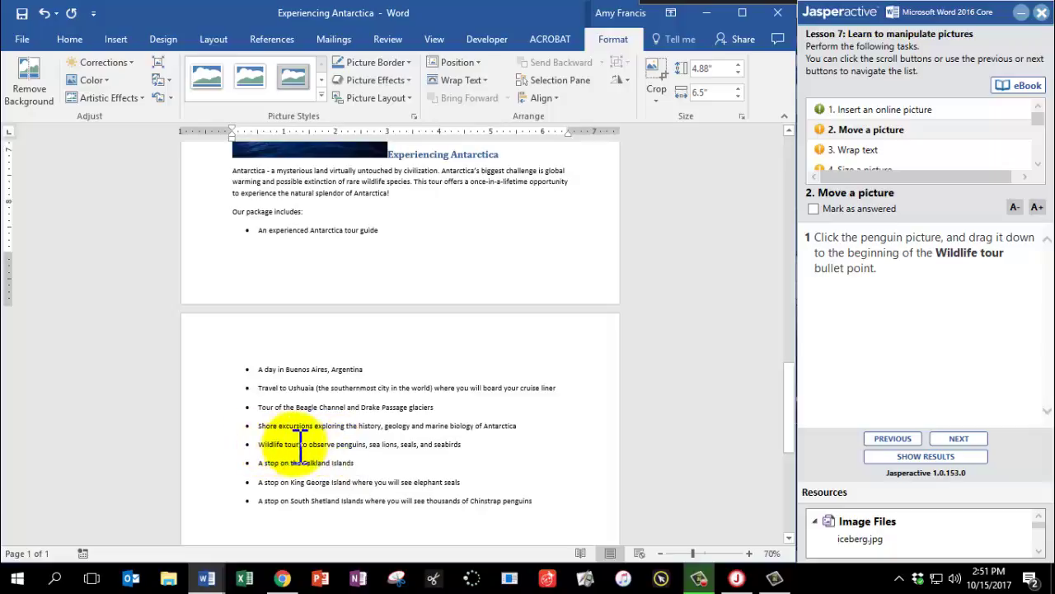
scroll(302, 441, "up", 7)
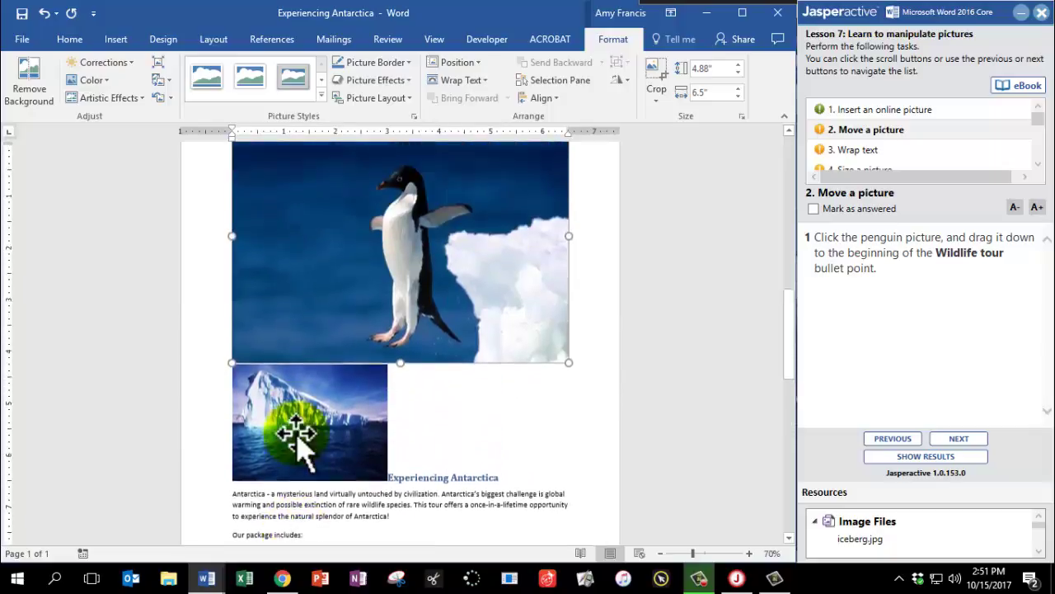
left_click(404, 330)
left_click_drag(437, 268, 326, 506)
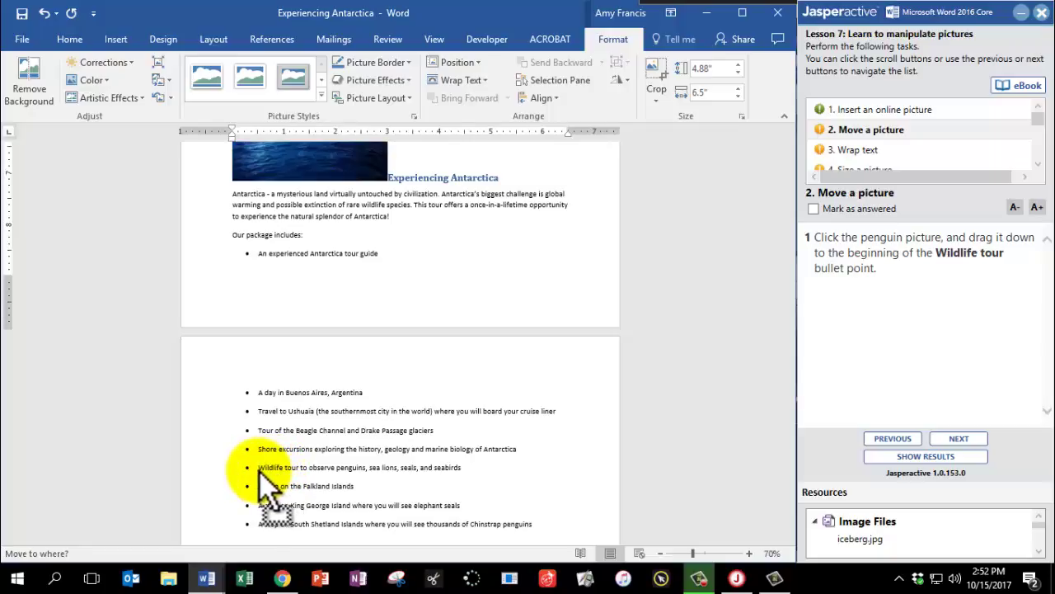
left_click_drag(261, 476, 259, 466)
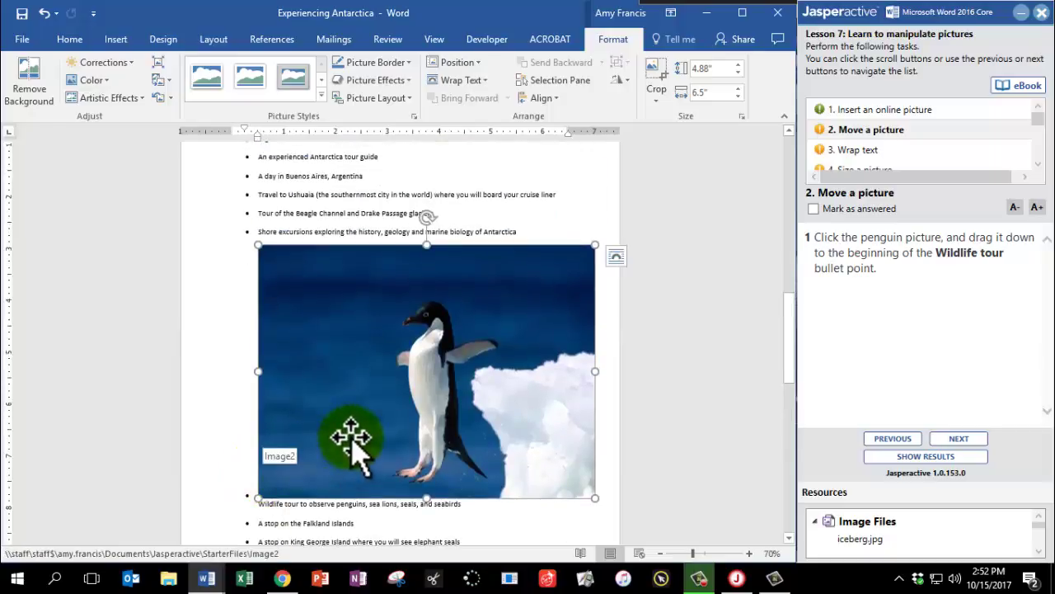
left_click(814, 209)
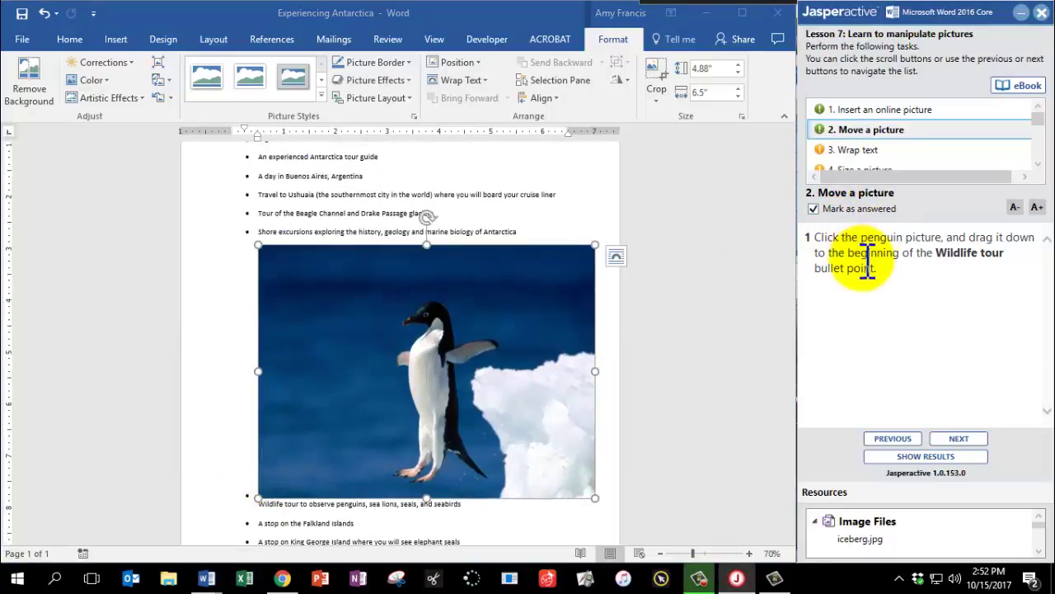
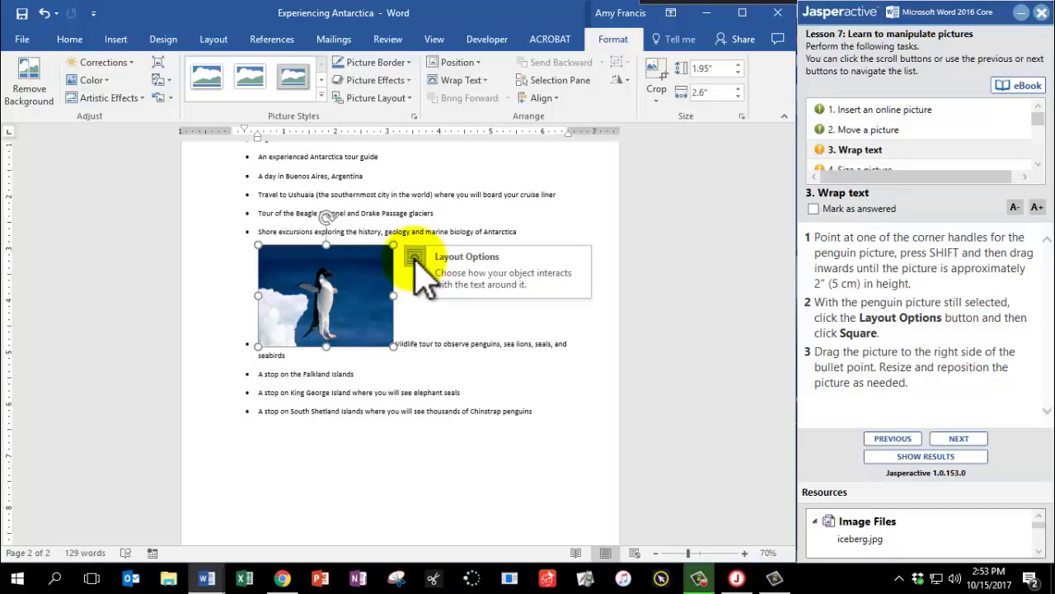
Wrap text around the penguin picture as Square, place it beside the right side of the Wildlife tour bullet, and complete the Wrap text task.
left_click(415, 260)
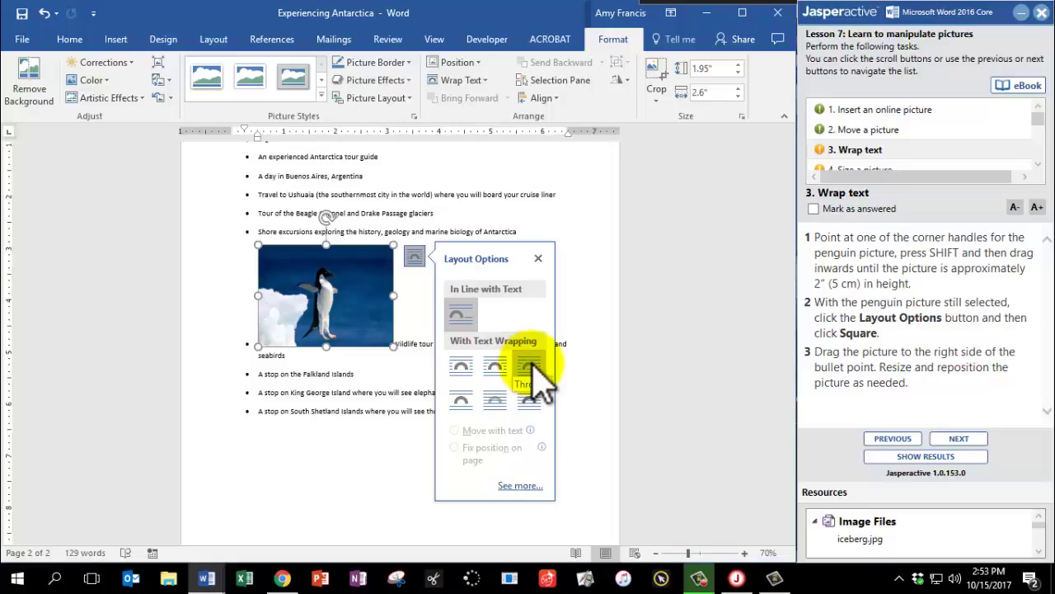
left_click(462, 367)
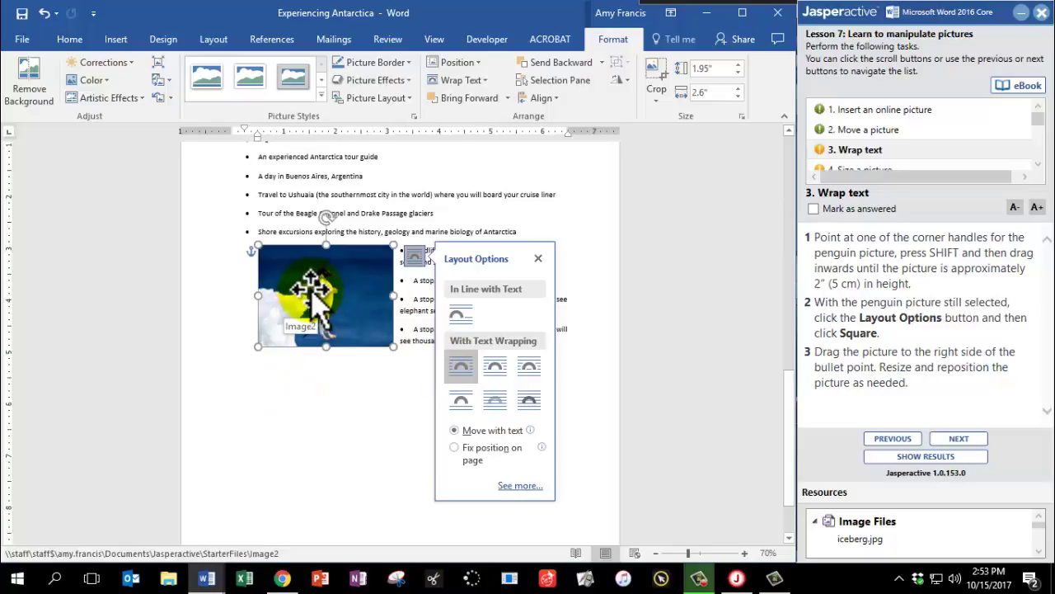
left_click_drag(316, 297, 481, 295)
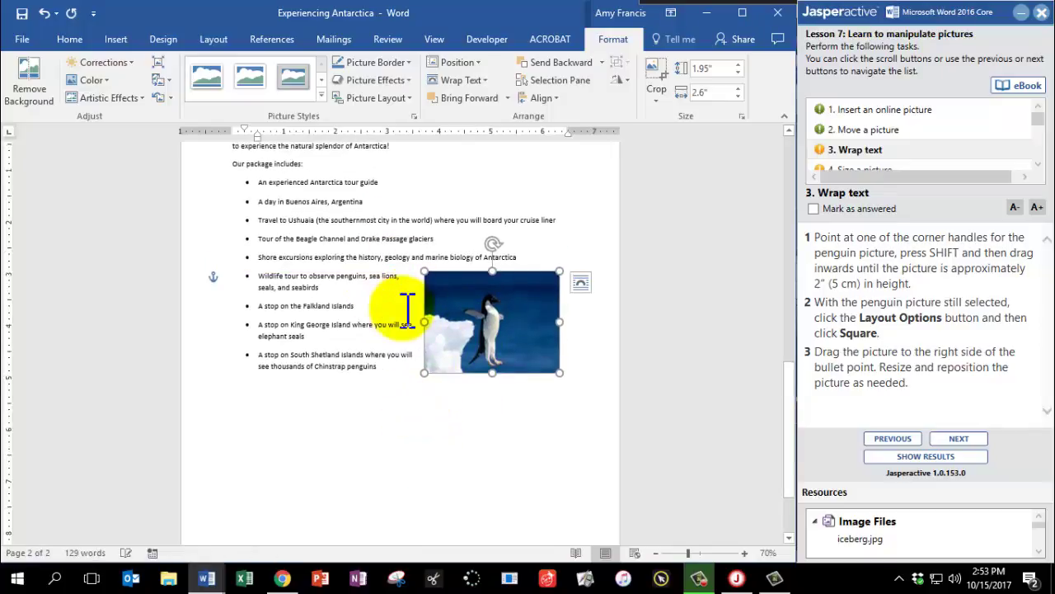
left_click(814, 209)
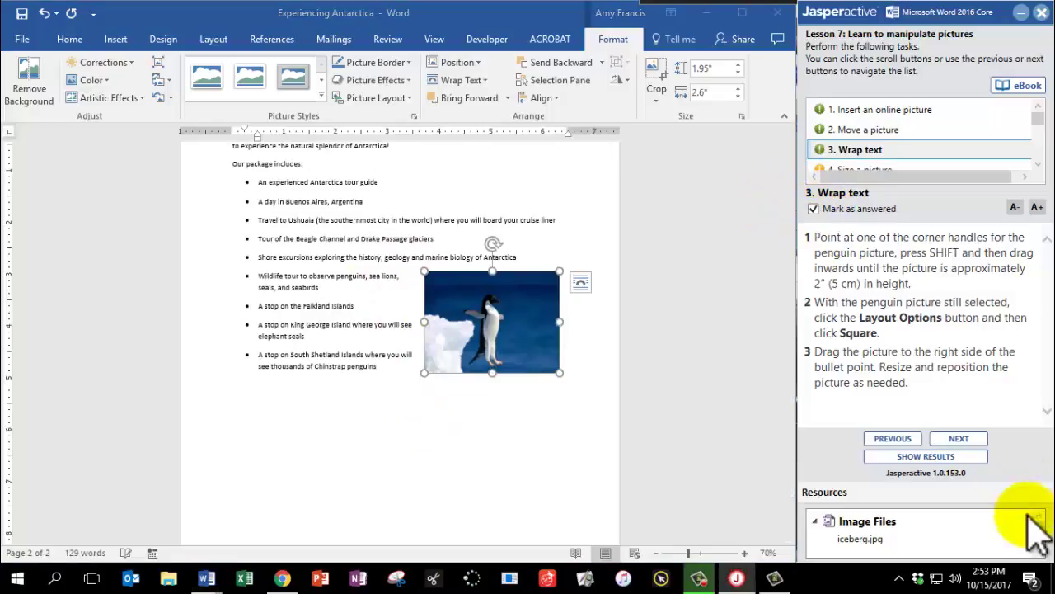
left_click(965, 441)
Proportionally shrink the map picture at the top of the document to about 1.49" in height.
scroll(462, 387, "up", 5)
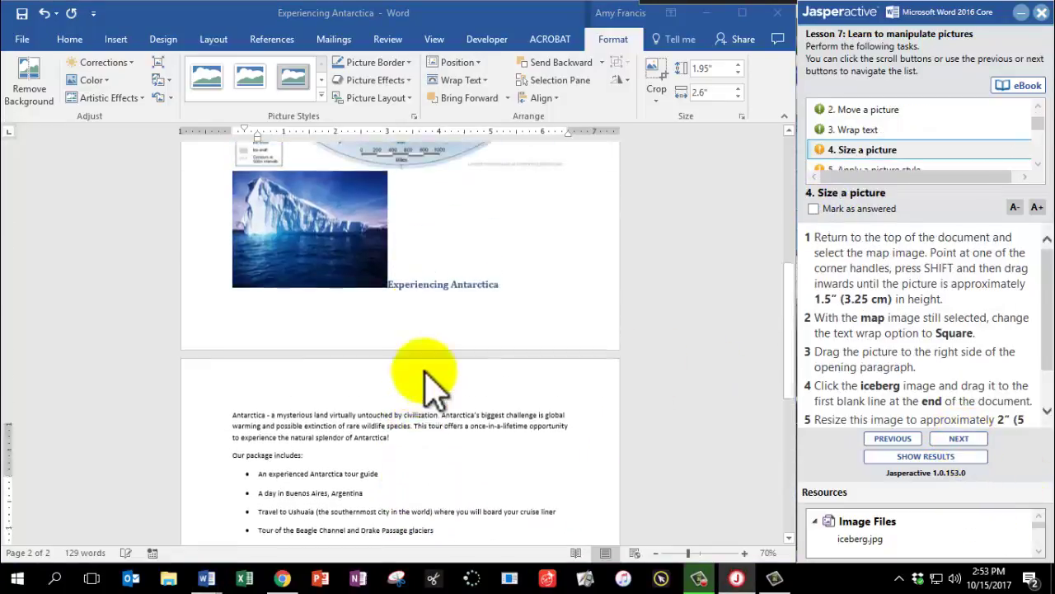
scroll(424, 380, "up", 6)
left_click(425, 329)
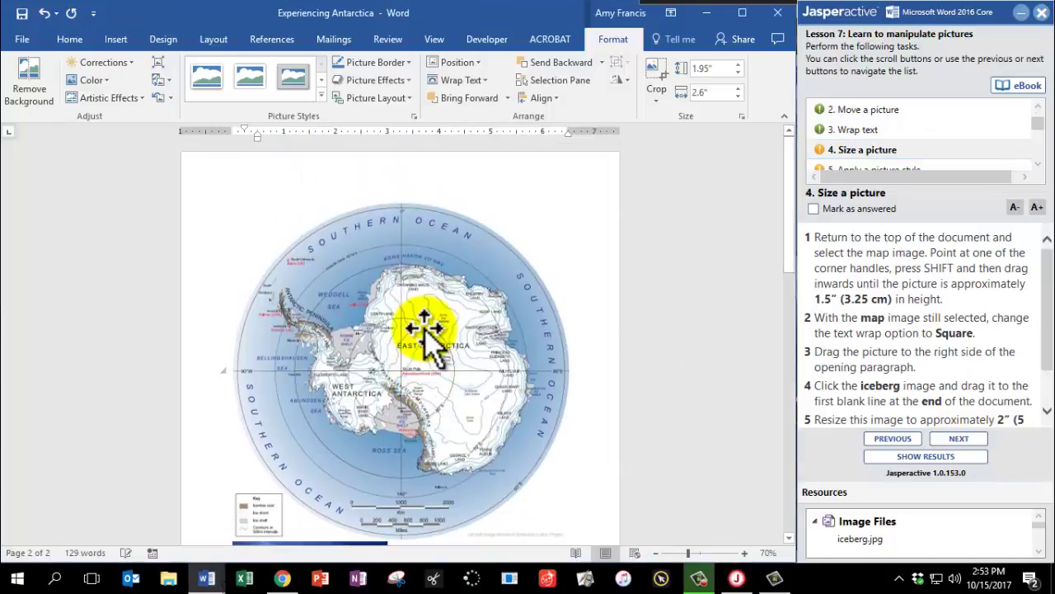
left_click(423, 328)
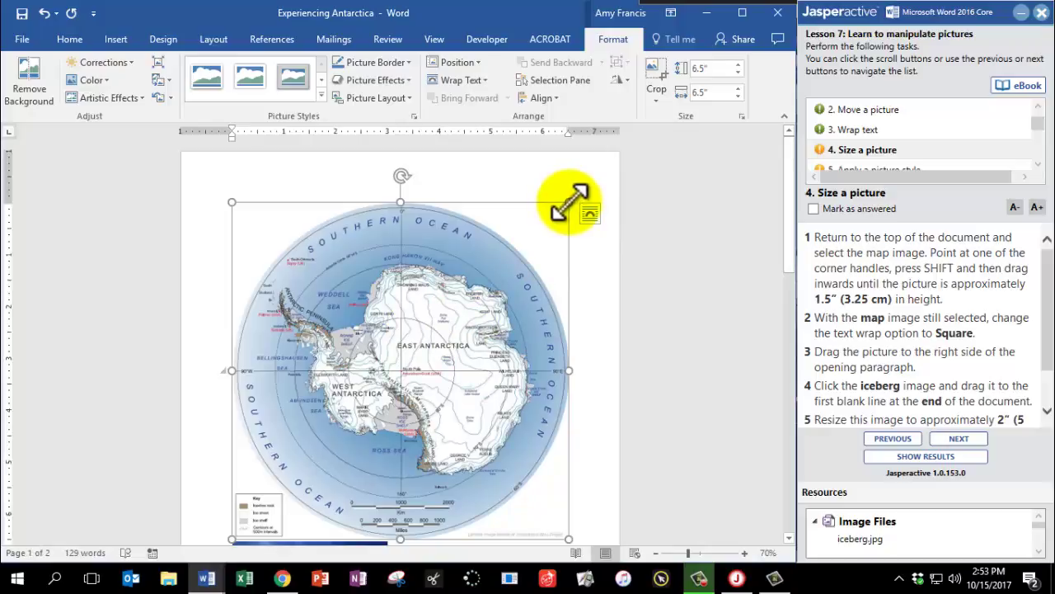
left_click_drag(568, 202, 319, 286)
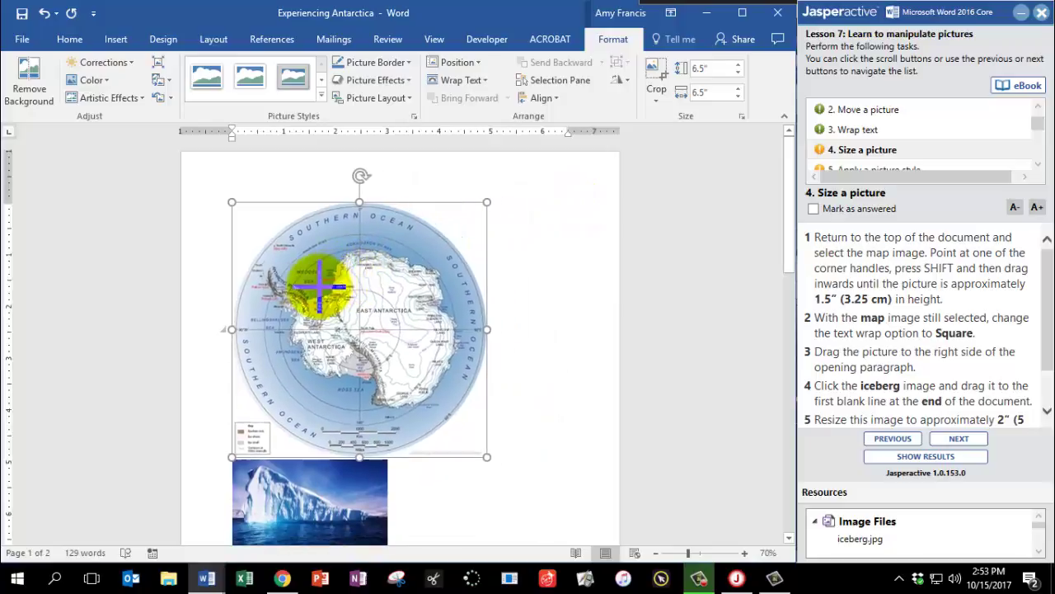
left_click_drag(485, 454, 280, 285)
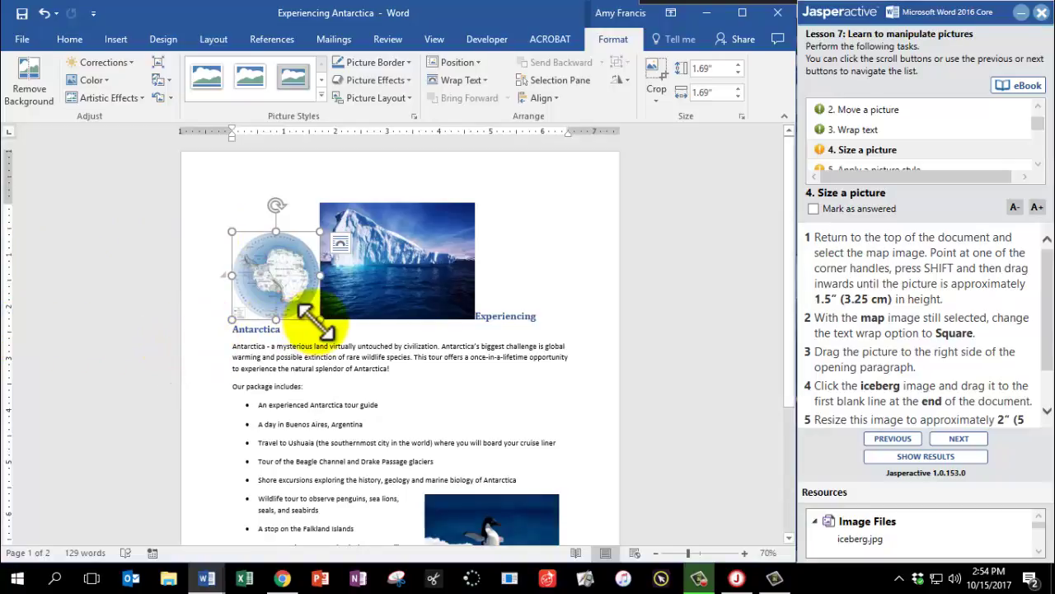
left_click_drag(317, 319, 300, 305)
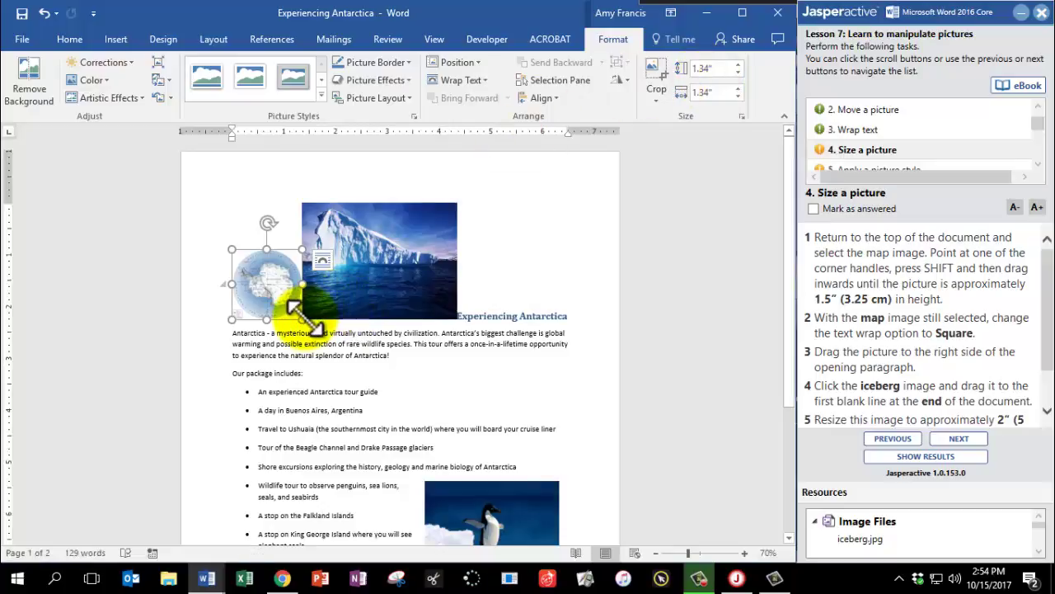
left_click_drag(302, 319, 310, 321)
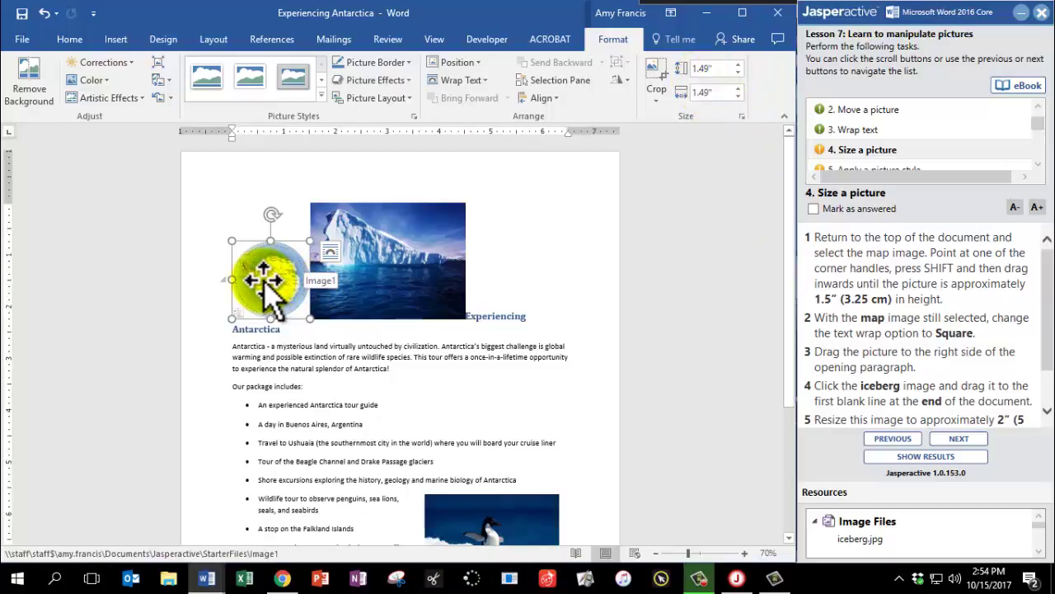
Set the map picture's text wrapping to Square and move it to the right side of the opening paragraph.
left_click(329, 250)
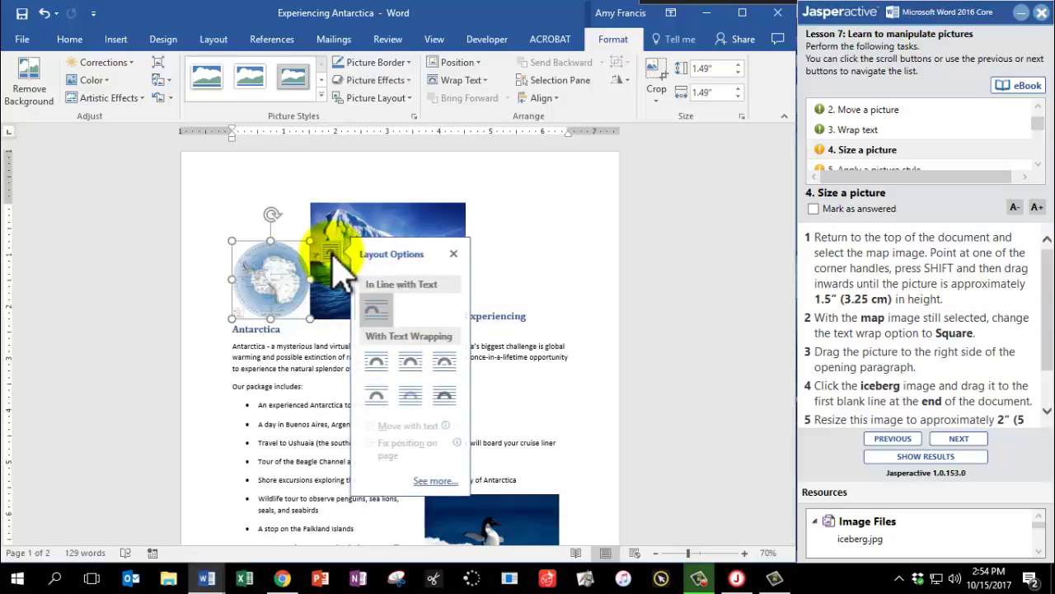
left_click(375, 363)
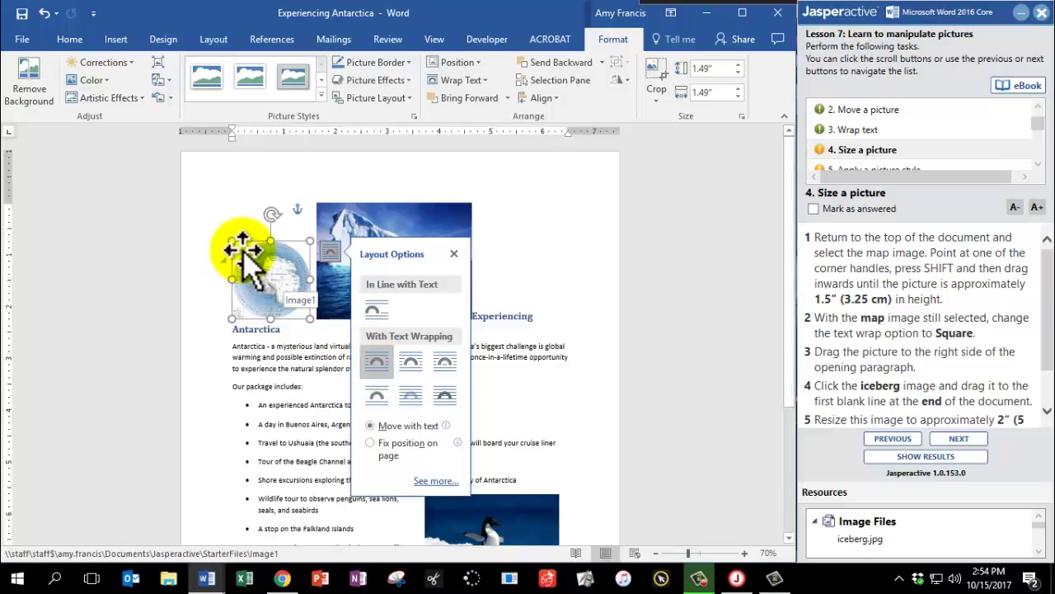
scroll(241, 247, "down", 1)
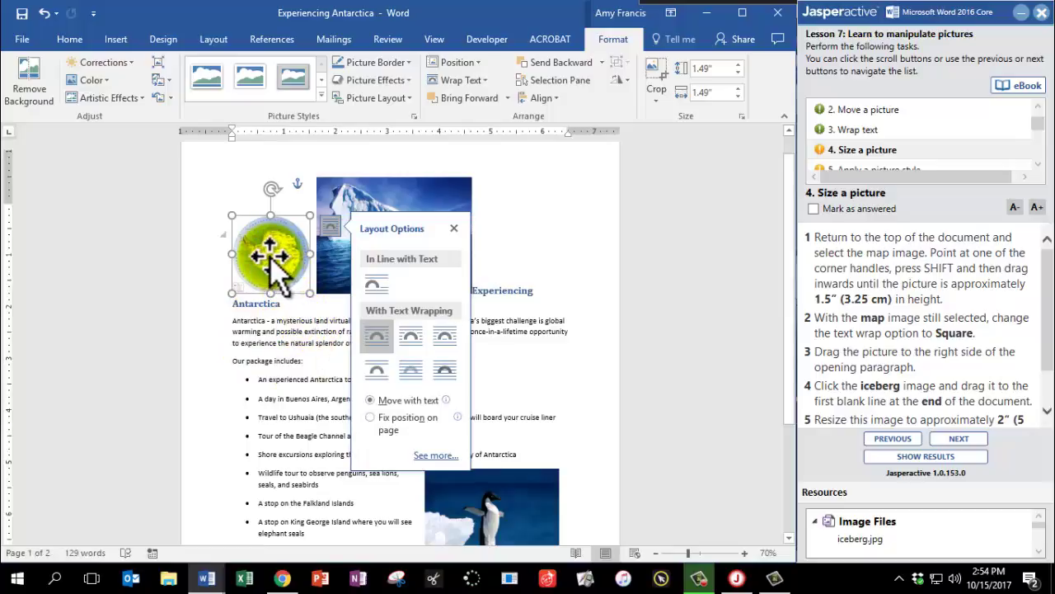
left_click_drag(264, 259, 561, 319)
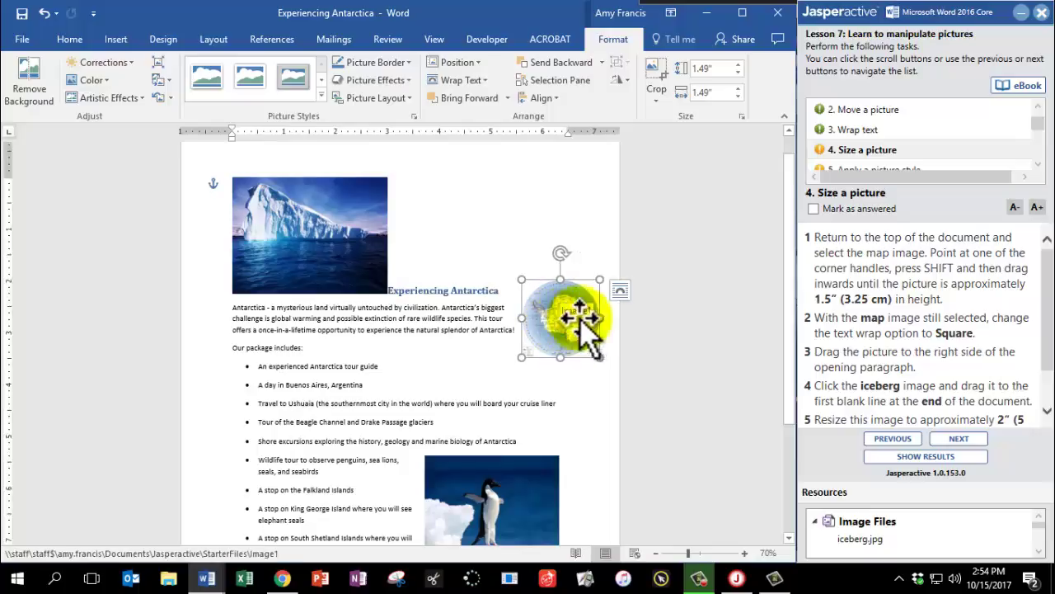
Move the iceberg picture to the first blank line at the end of the document and resize it to about 2.06" in height.
scroll(878, 369, "down", 1)
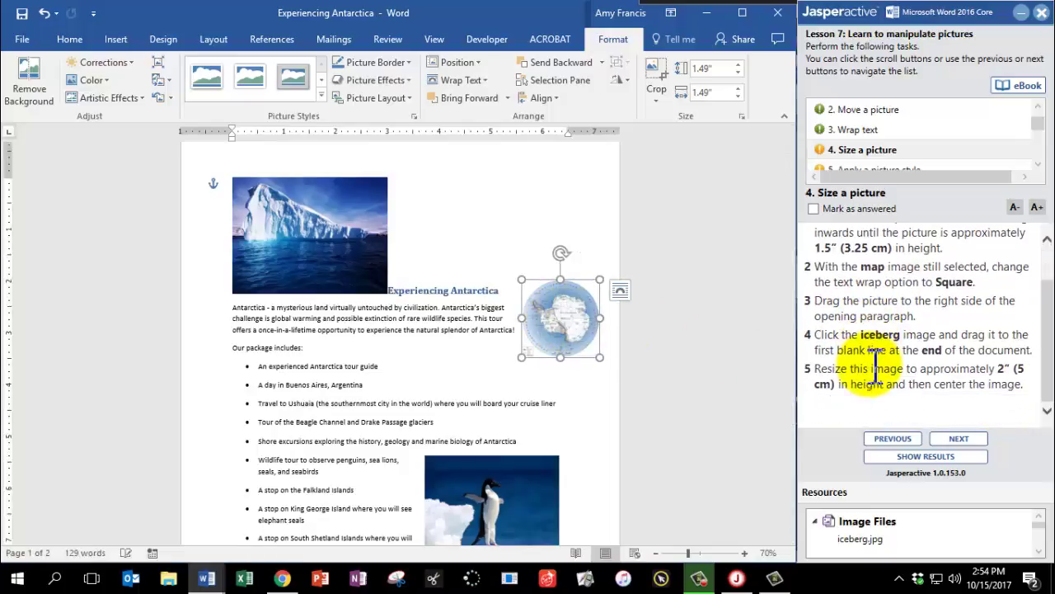
left_click(311, 237)
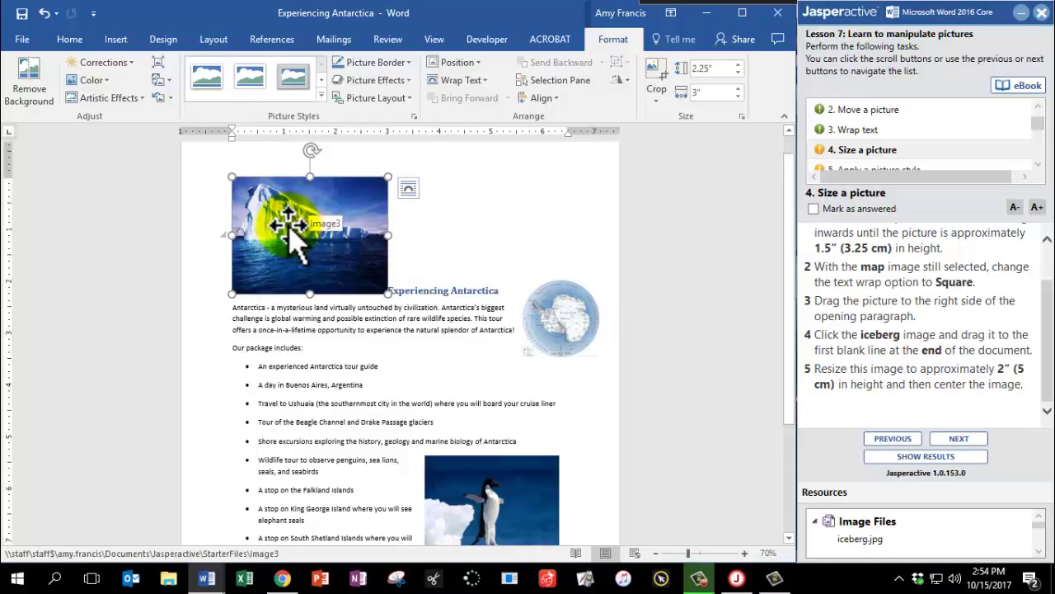
left_click_drag(280, 218, 237, 412)
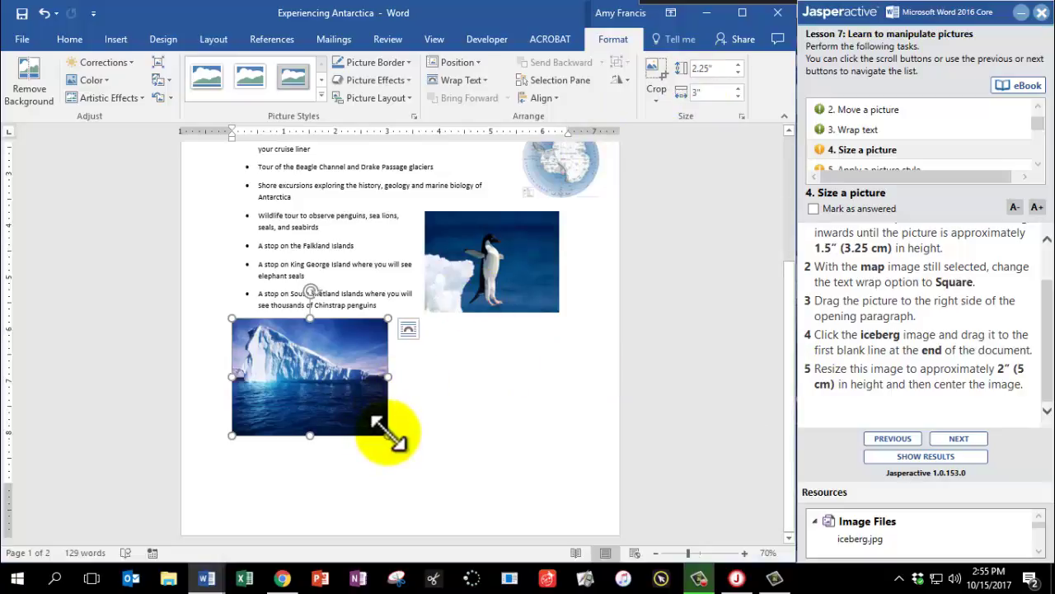
mouse_move(388, 435)
left_mouse_down()
mouse_move(381, 417)
mouse_move(375, 426)
left_mouse_up()
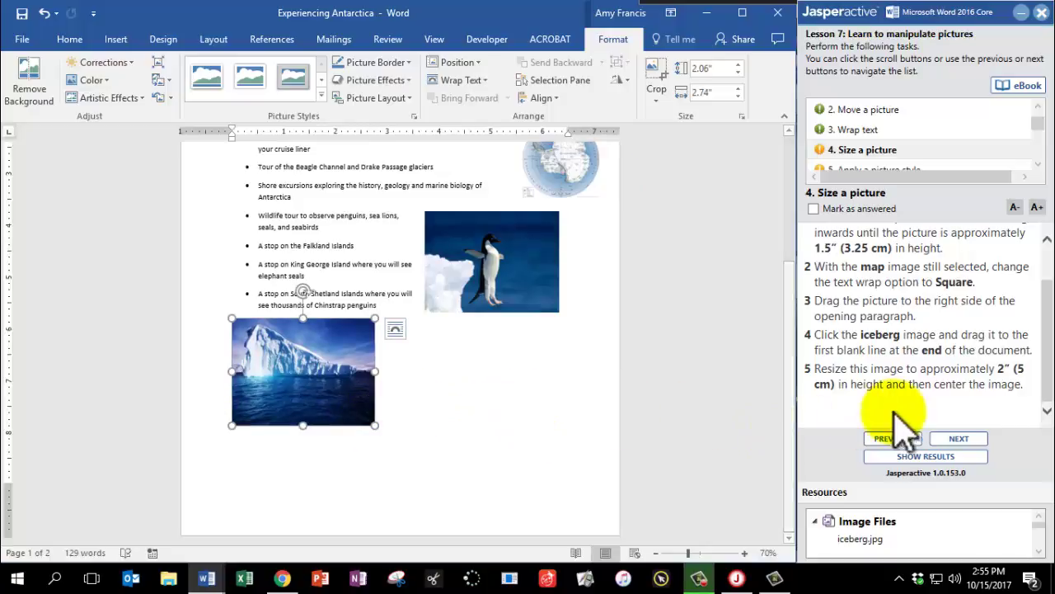
Center the iceberg picture, then mark the Size a picture task as answered and advance to Apply a picture style.
left_click(71, 40)
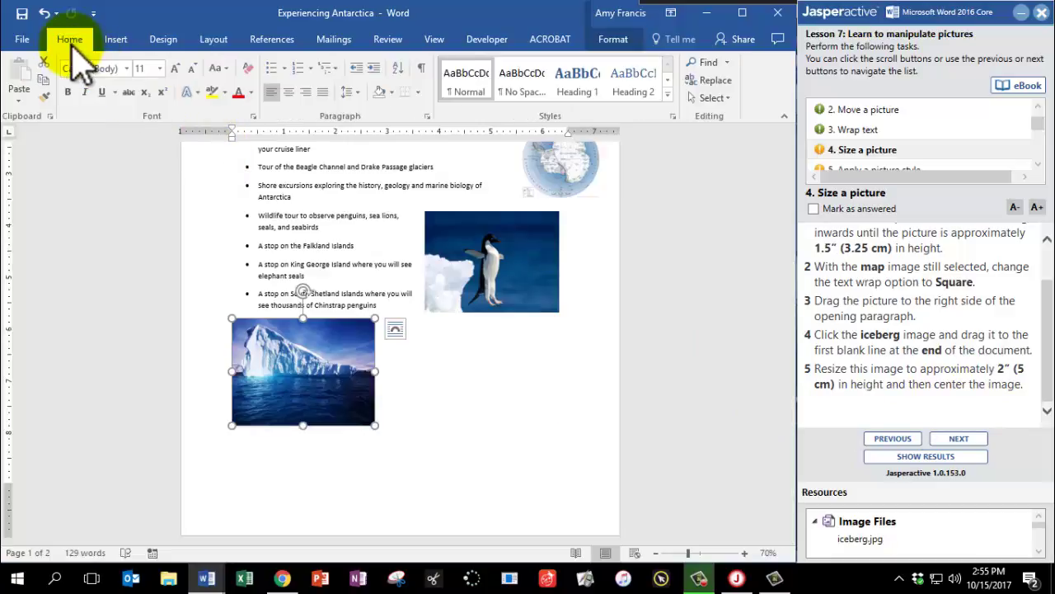
left_click(288, 93)
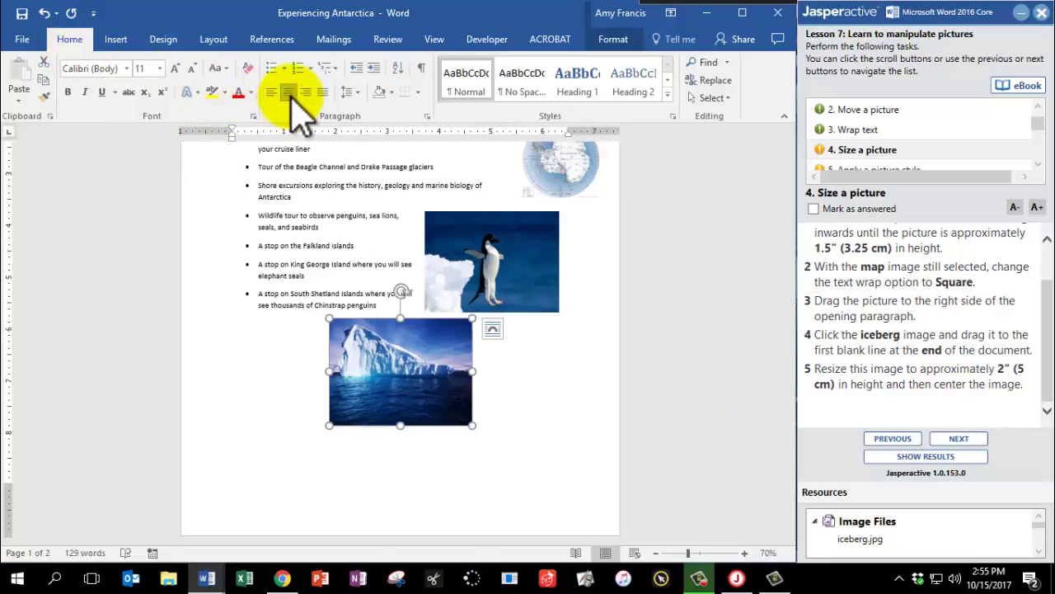
scroll(894, 248, "up", 1)
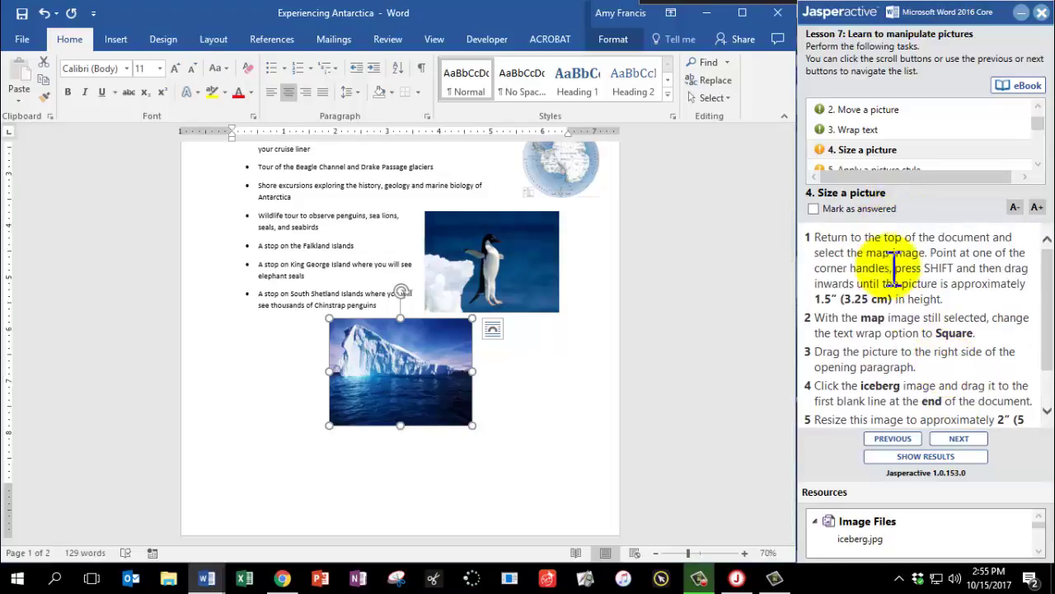
left_click(835, 208)
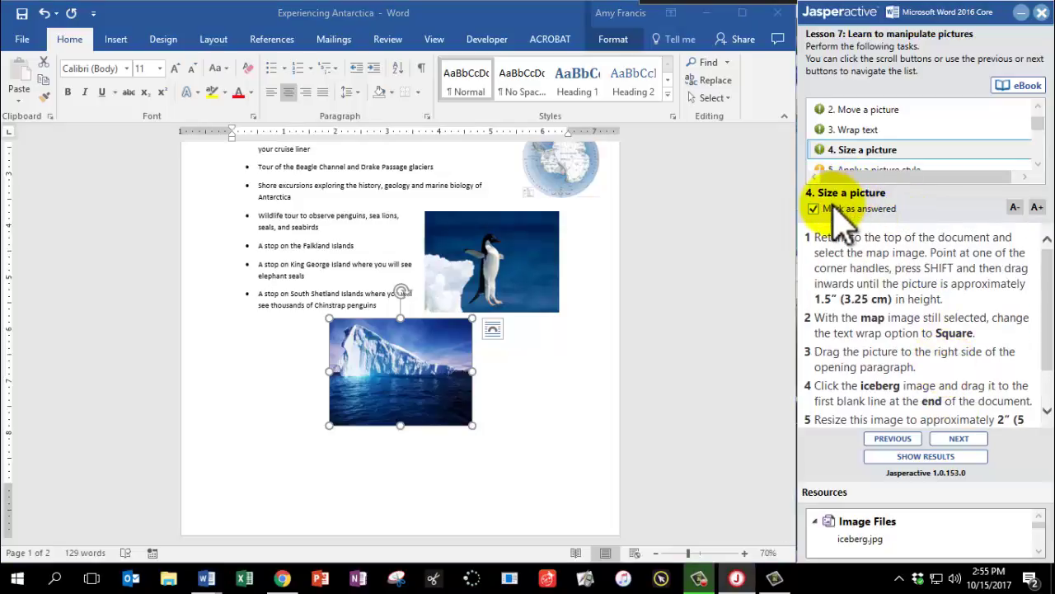
left_click(977, 441)
Apply the Reflected Rounded Rectangle picture style to the iceberg picture, then mark the task as answered and advance to Crop a picture.
left_click(402, 343)
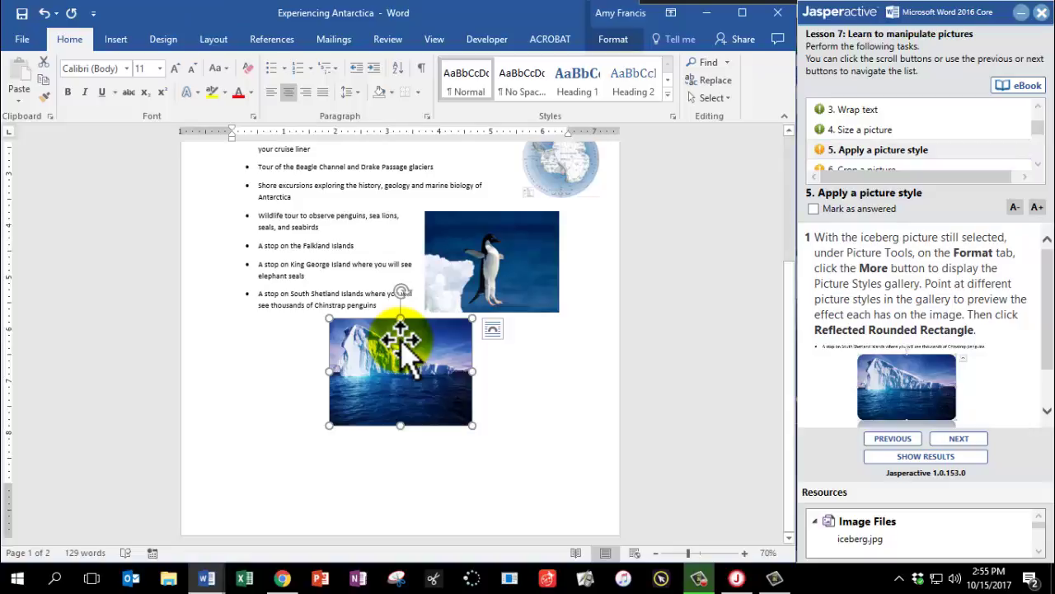
left_click(618, 42)
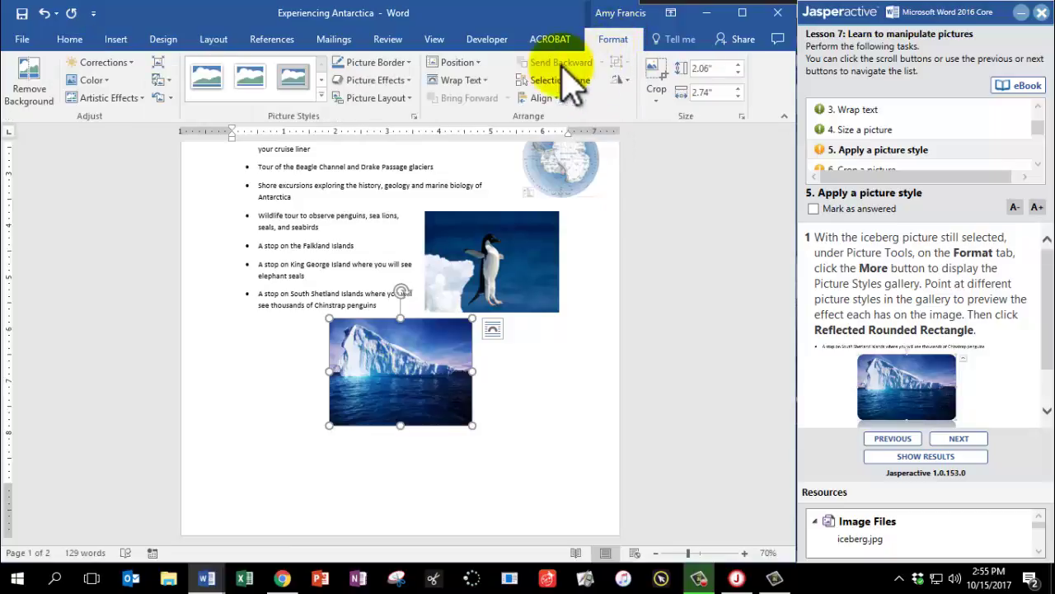
left_click(322, 102)
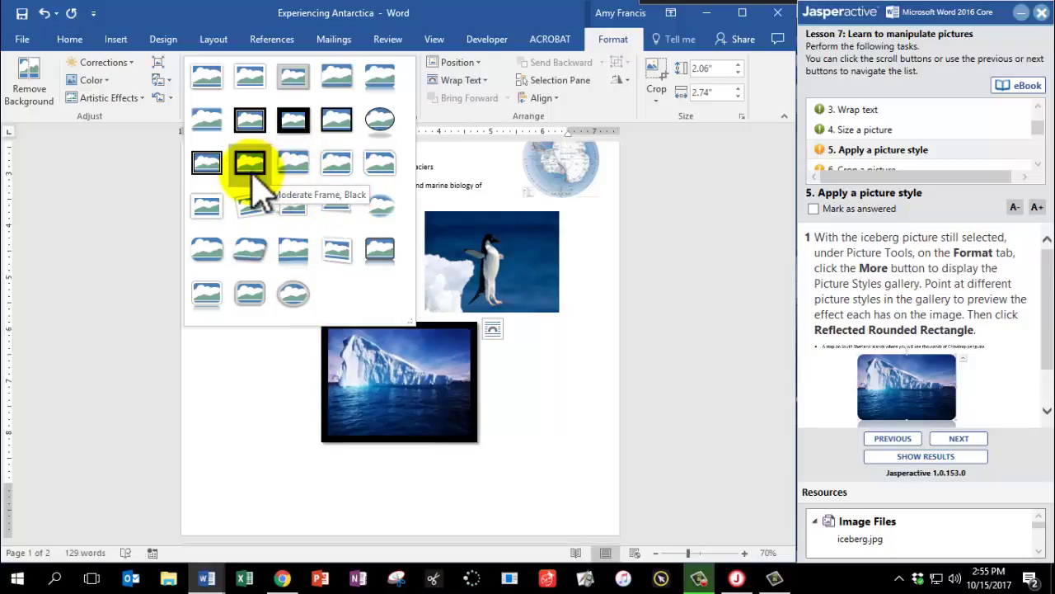
left_click(380, 82)
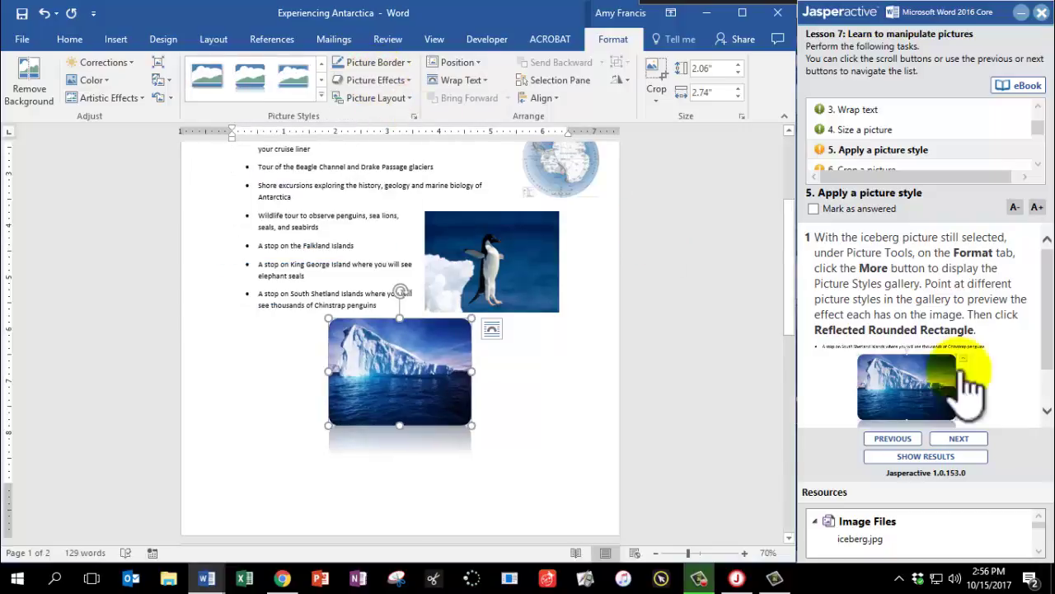
scroll(940, 375, "down", 1)
left_click(814, 209)
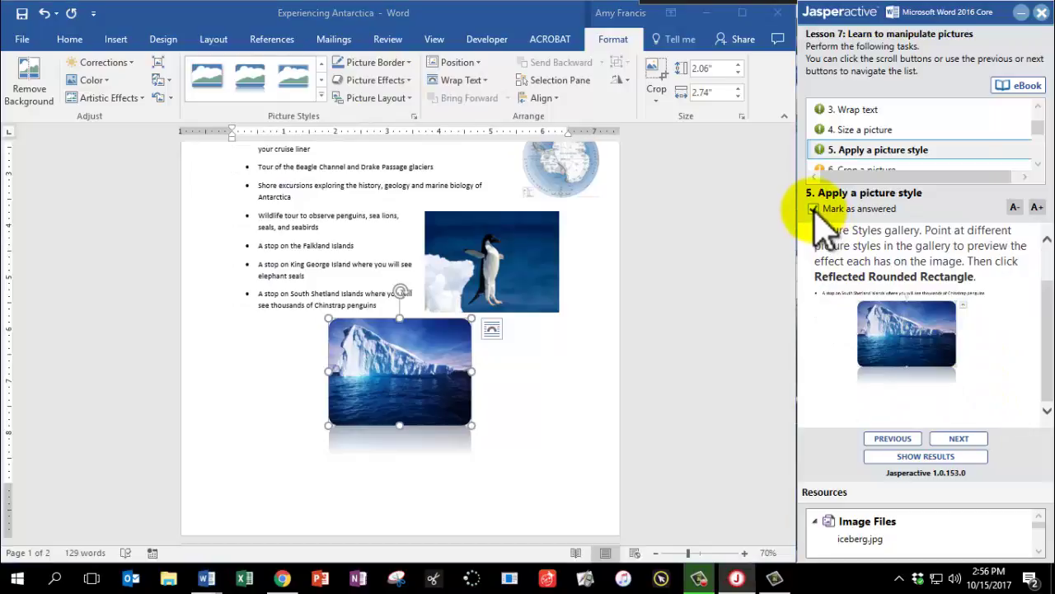
left_click(959, 439)
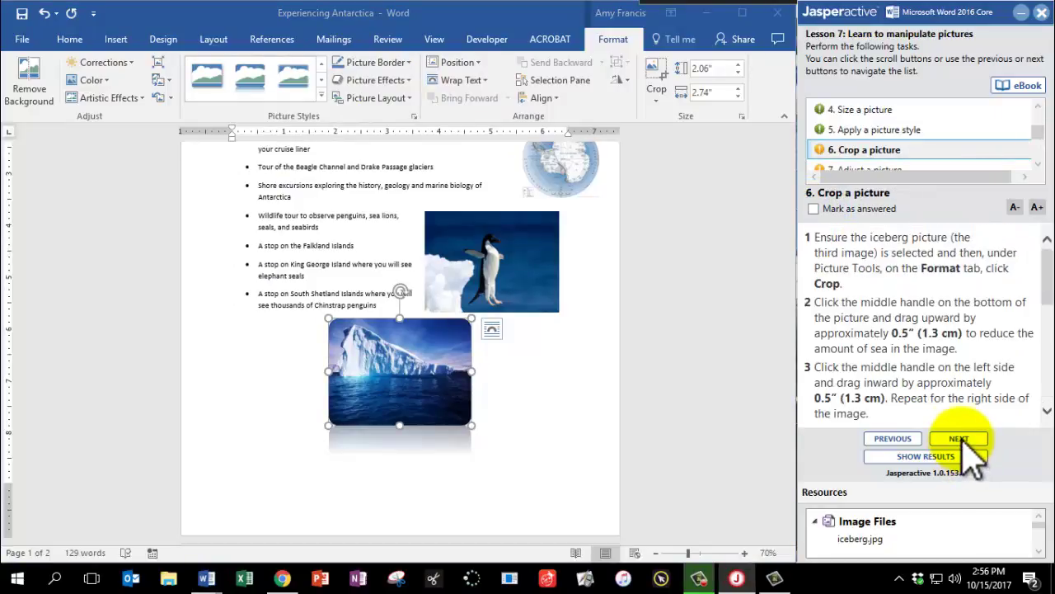
Crop the sea from the bottom of the iceberg picture, reducing its height to about 1.61".
left_click(380, 363)
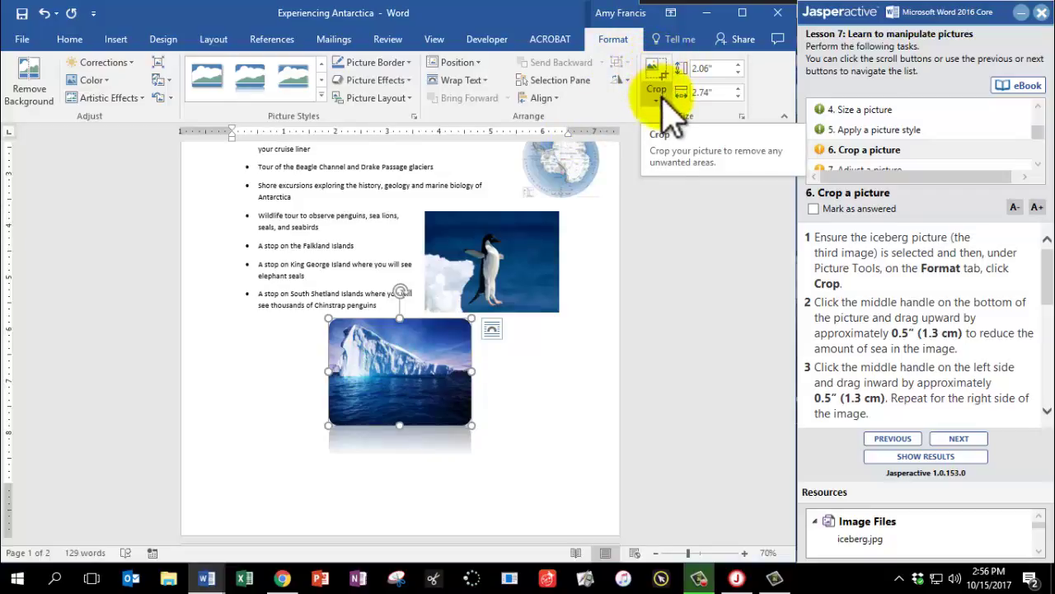
left_click(657, 72)
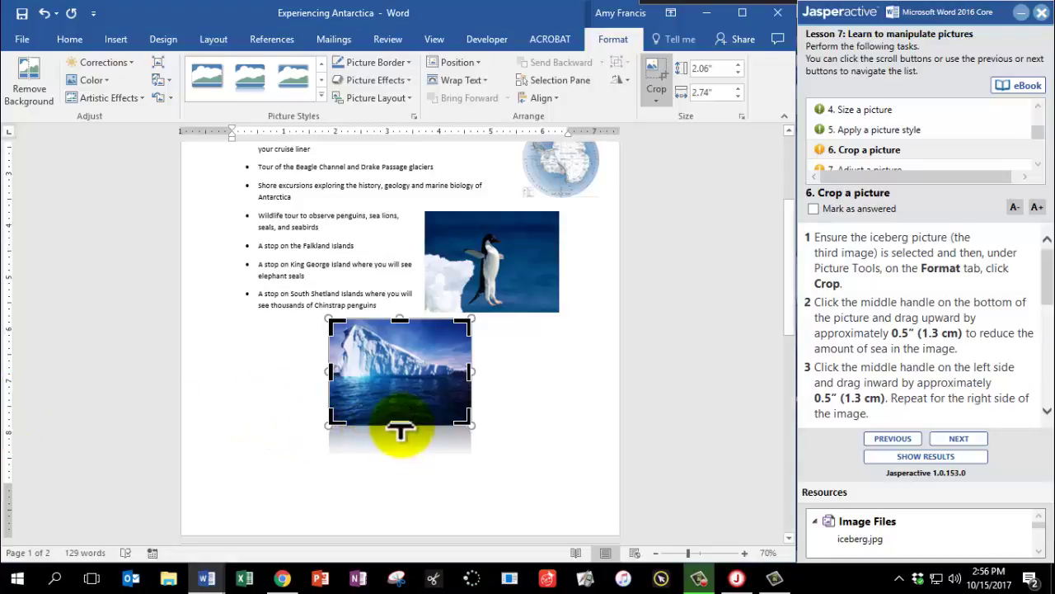
left_click_drag(400, 427, 412, 405)
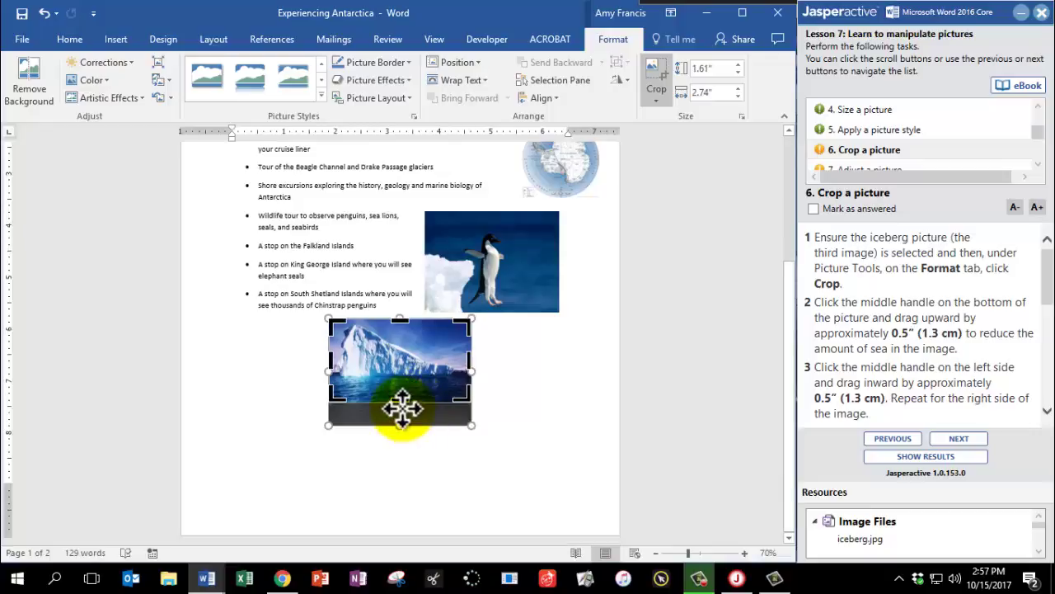
Crop the right side of the iceberg picture inward to a width of about 2.31".
scroll(899, 375, "down", 2)
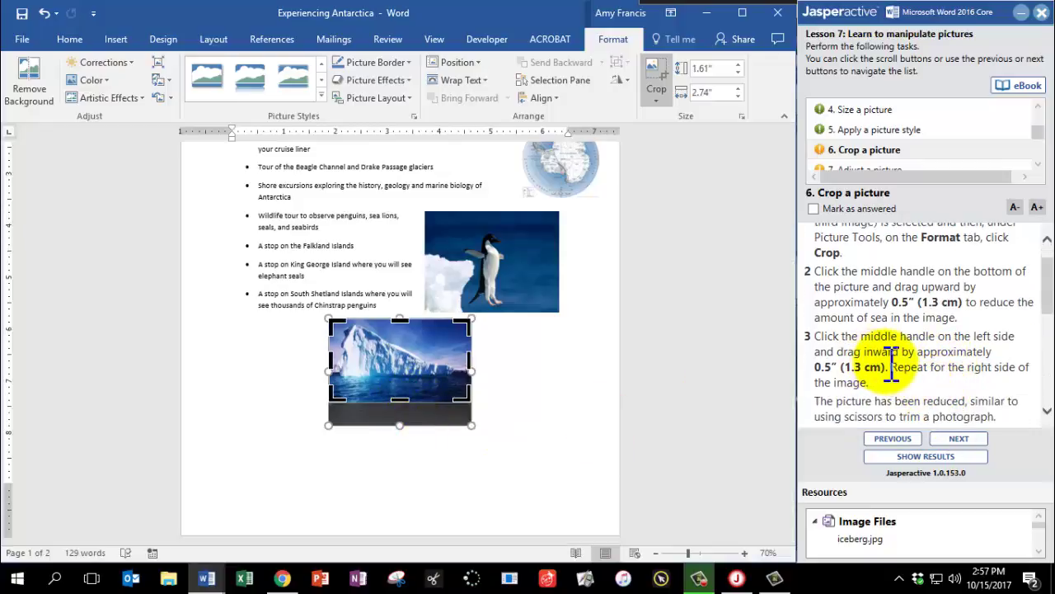
scroll(887, 305, "down", 1)
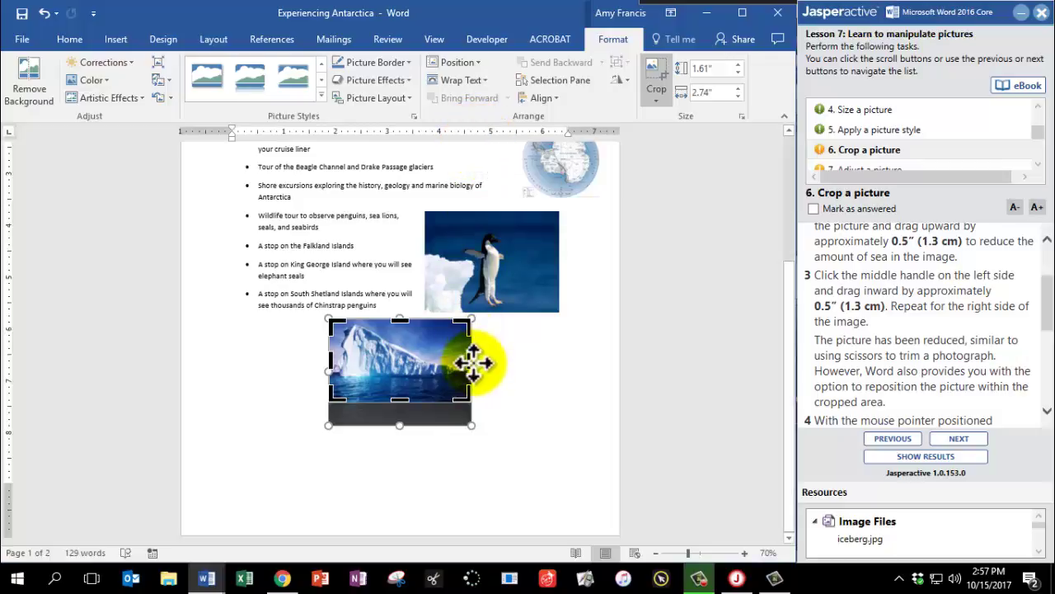
left_click_drag(476, 360, 377, 361)
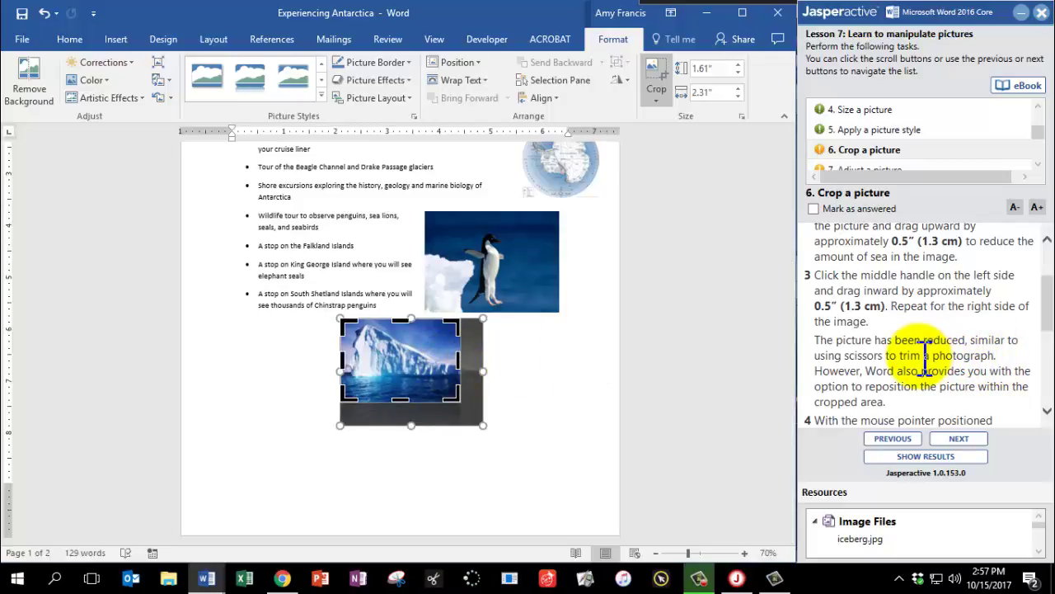
Crop the left side of the iceberg picture inward to a width of about 1.87".
scroll(972, 354, "down", 1)
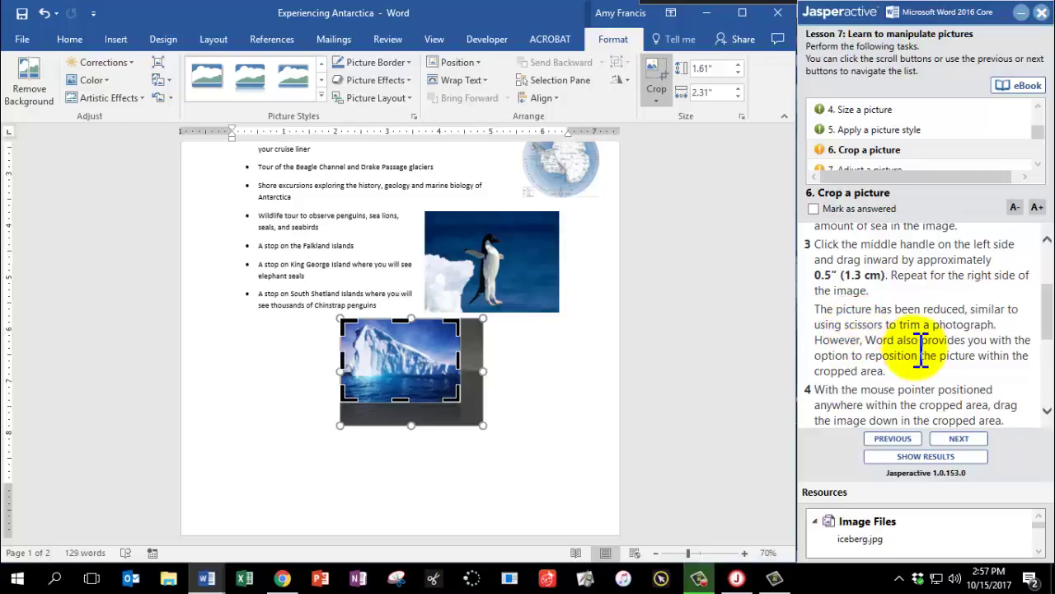
scroll(890, 338, "up", 3)
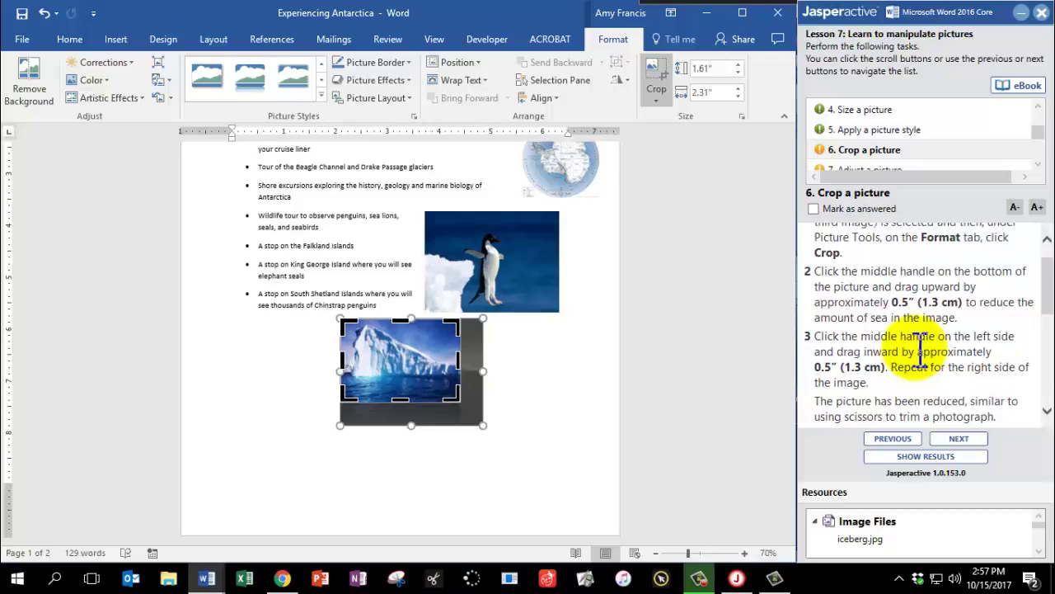
scroll(917, 345, "down", 1)
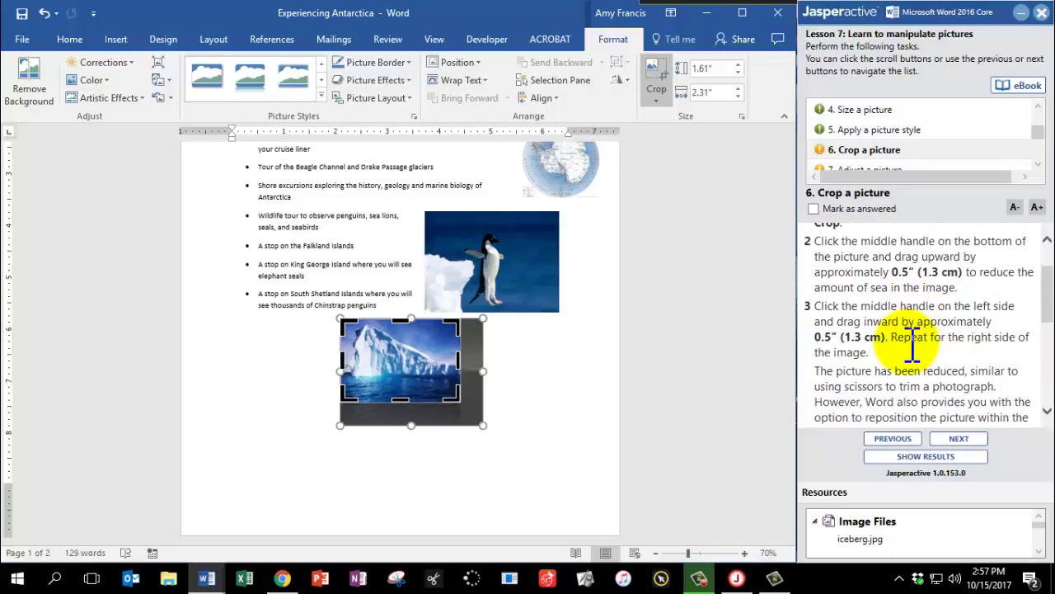
left_click(825, 314)
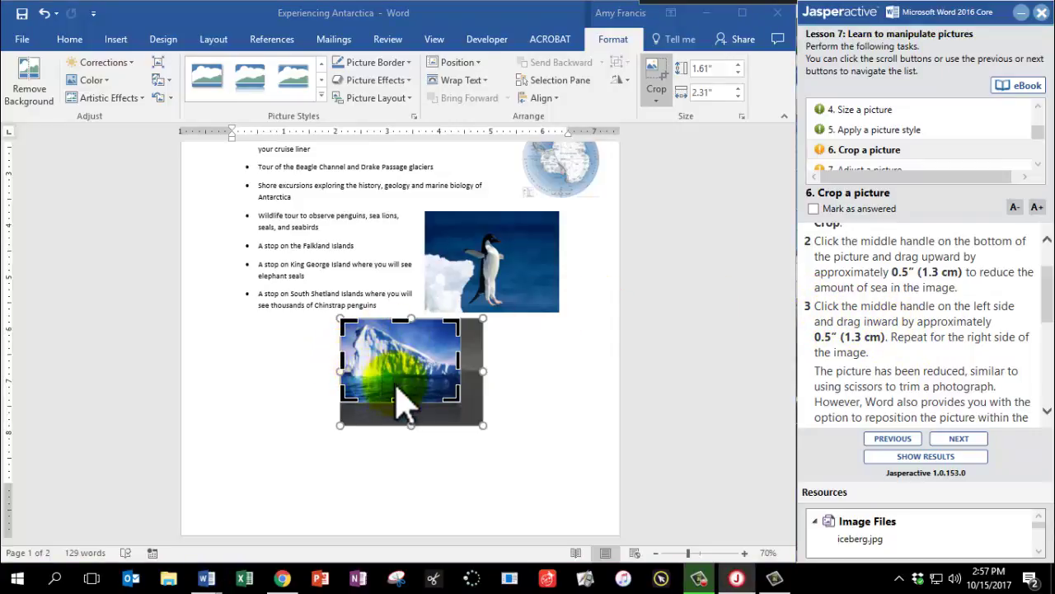
left_click(346, 363)
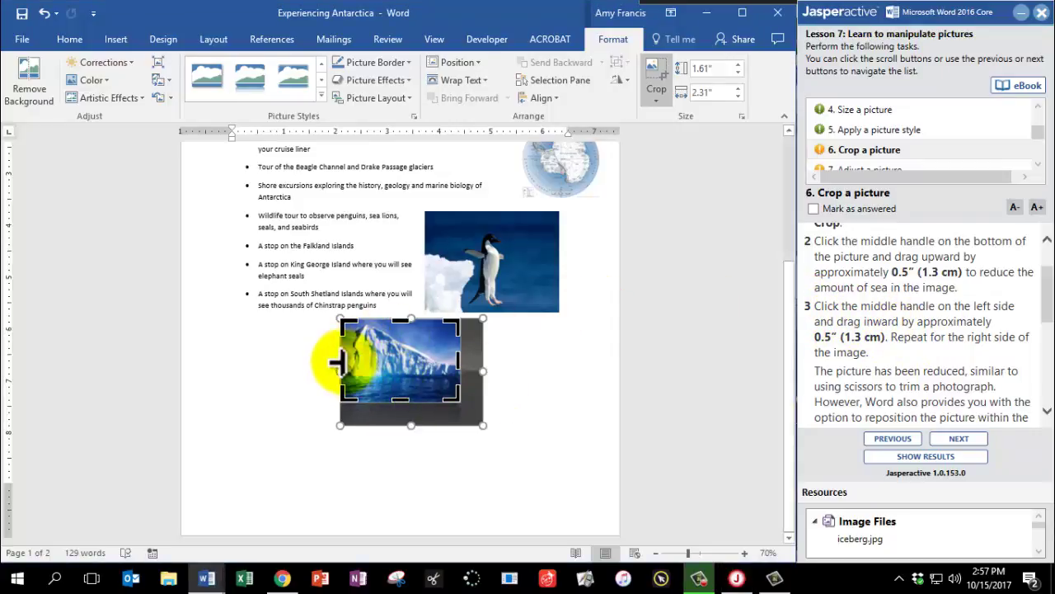
left_click_drag(340, 361, 365, 356)
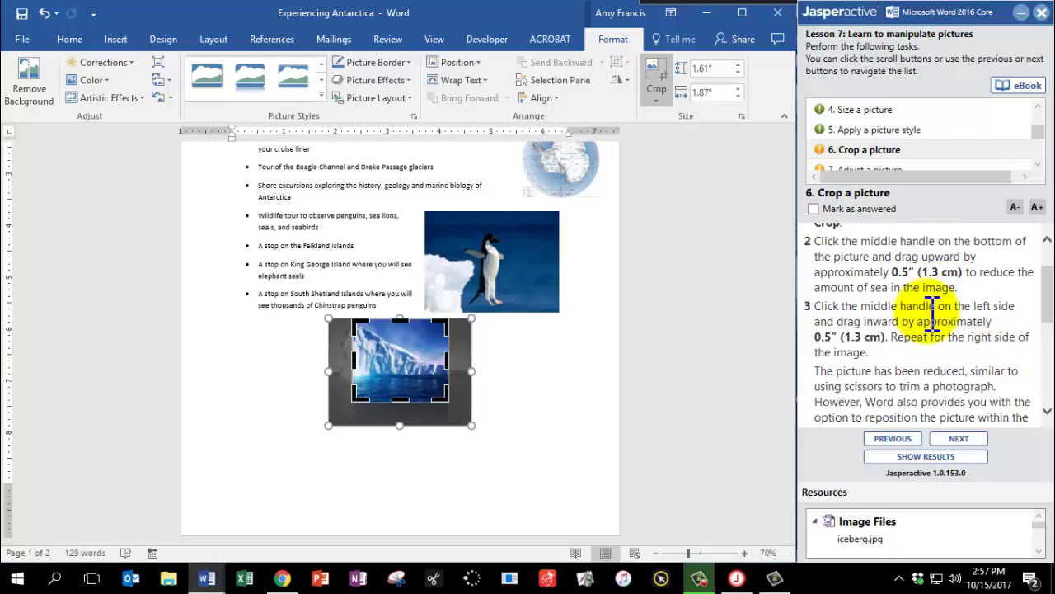
Shift the iceberg image down within its cropped area and leave cropping mode.
scroll(939, 351, "down", 5)
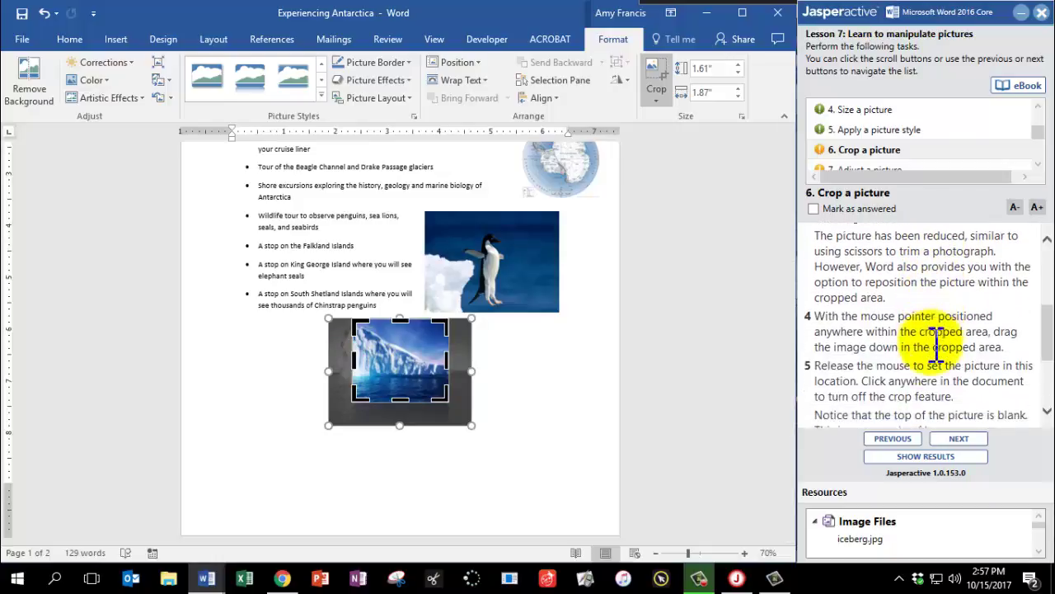
scroll(939, 342, "down", 1)
left_click_drag(379, 355, 394, 381)
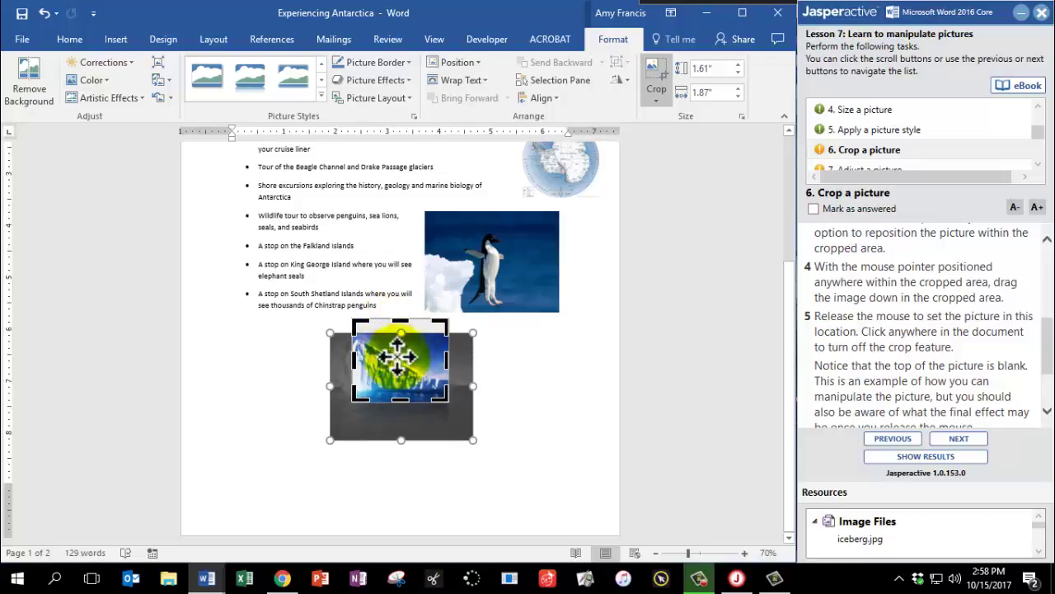
left_click(555, 382)
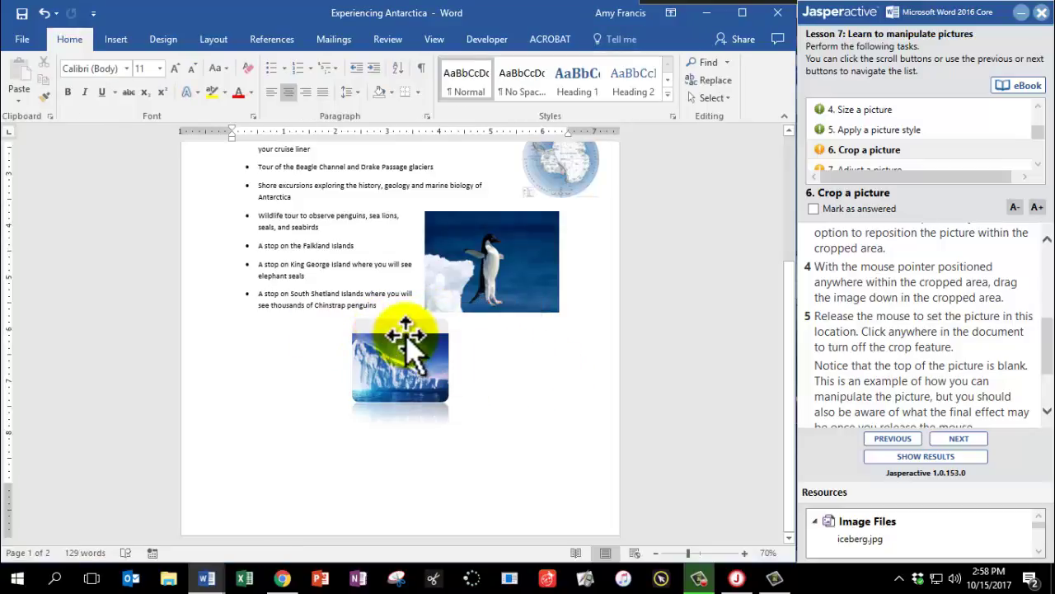
Reposition the iceberg image to fill its cropped area, then mark Crop a picture as answered and advance to Adjust a picture.
scroll(895, 384, "down", 3)
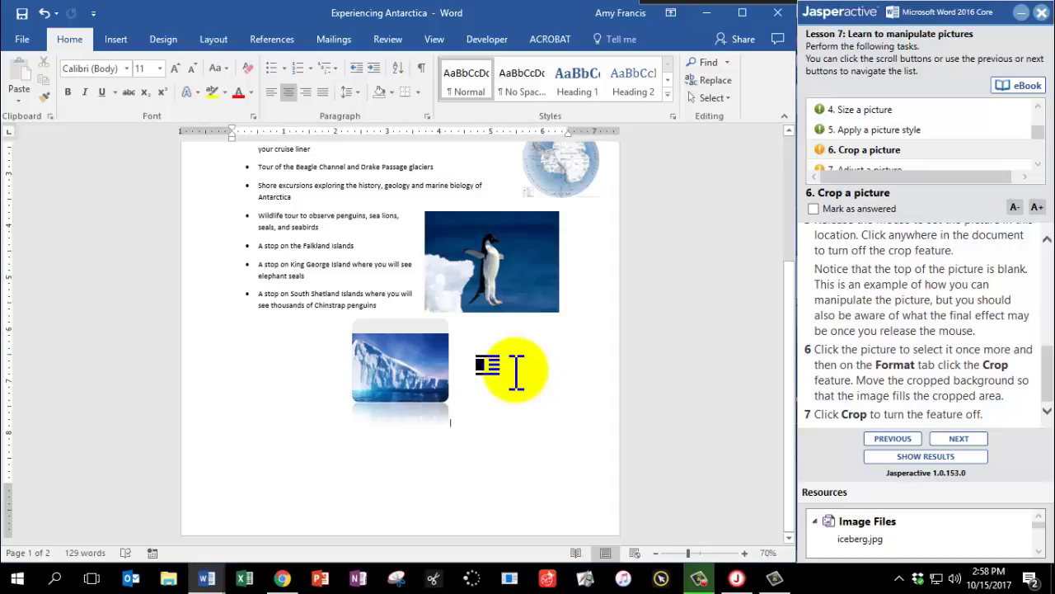
left_click(404, 352)
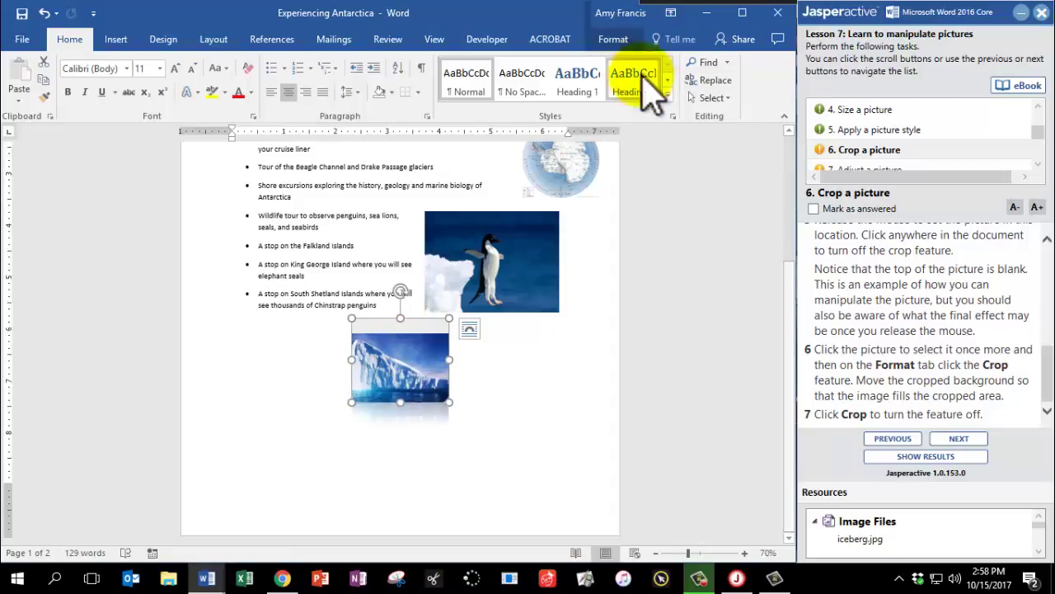
left_click(614, 40)
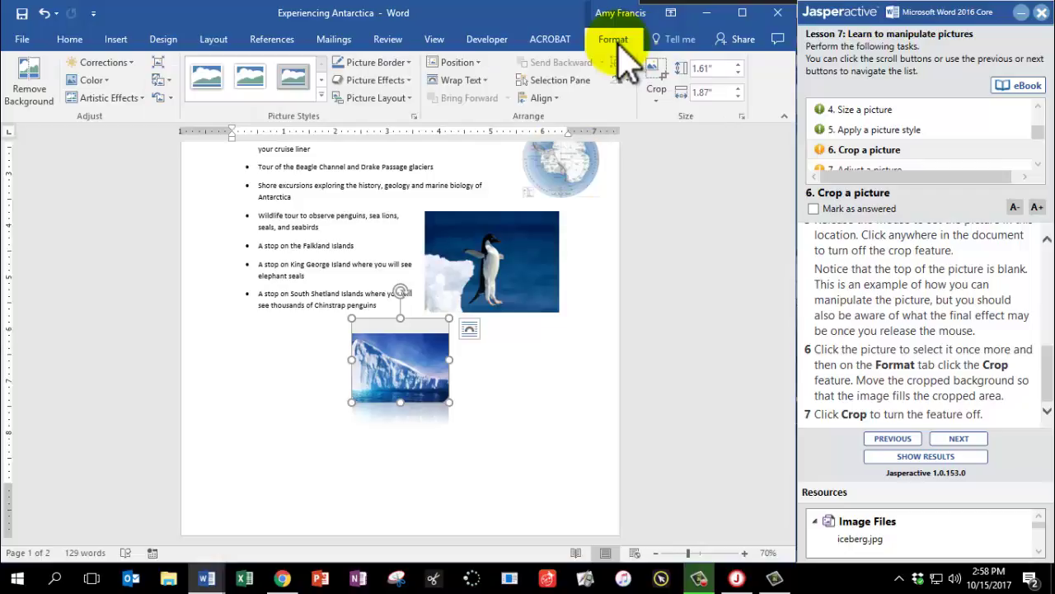
left_click(655, 68)
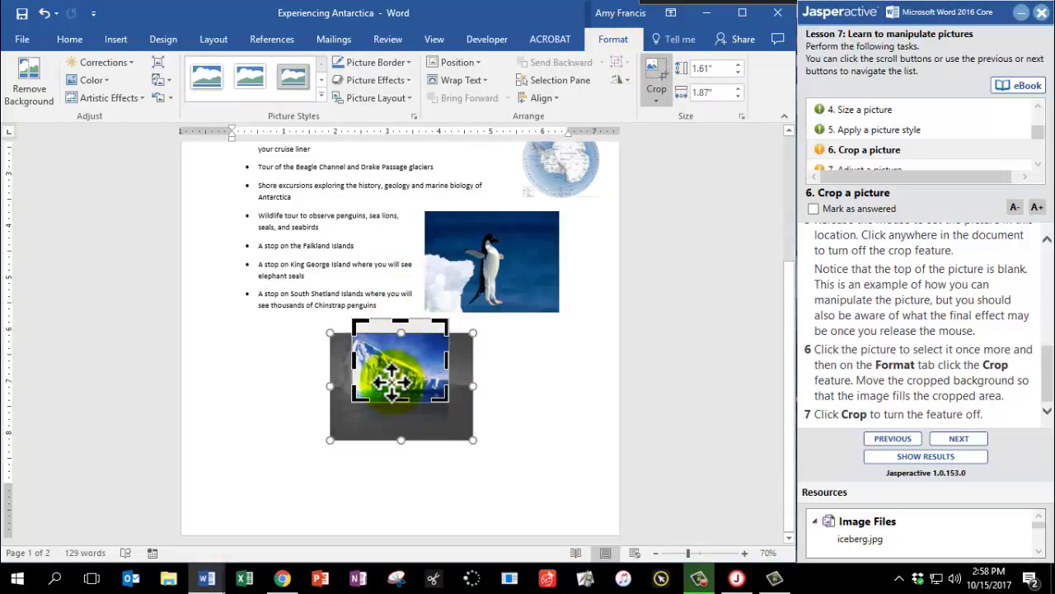
left_click_drag(399, 379, 401, 364)
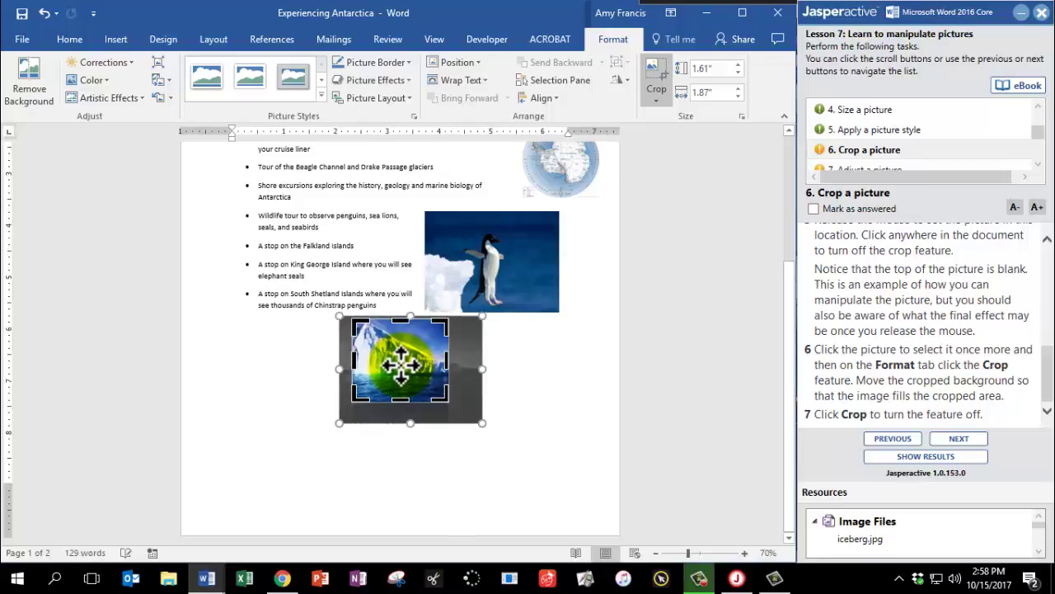
left_click(653, 72)
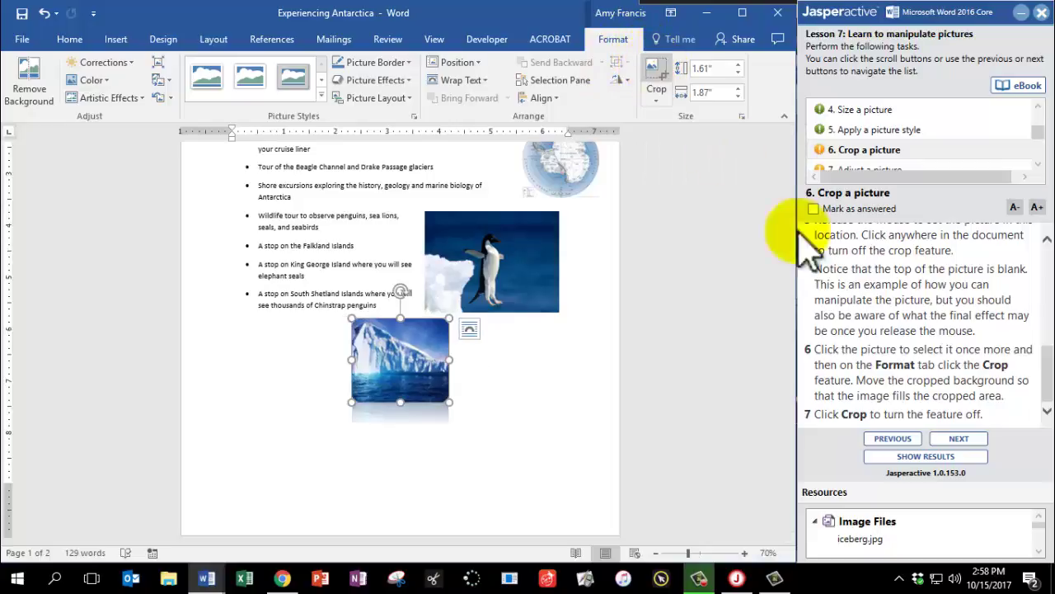
left_click(813, 209)
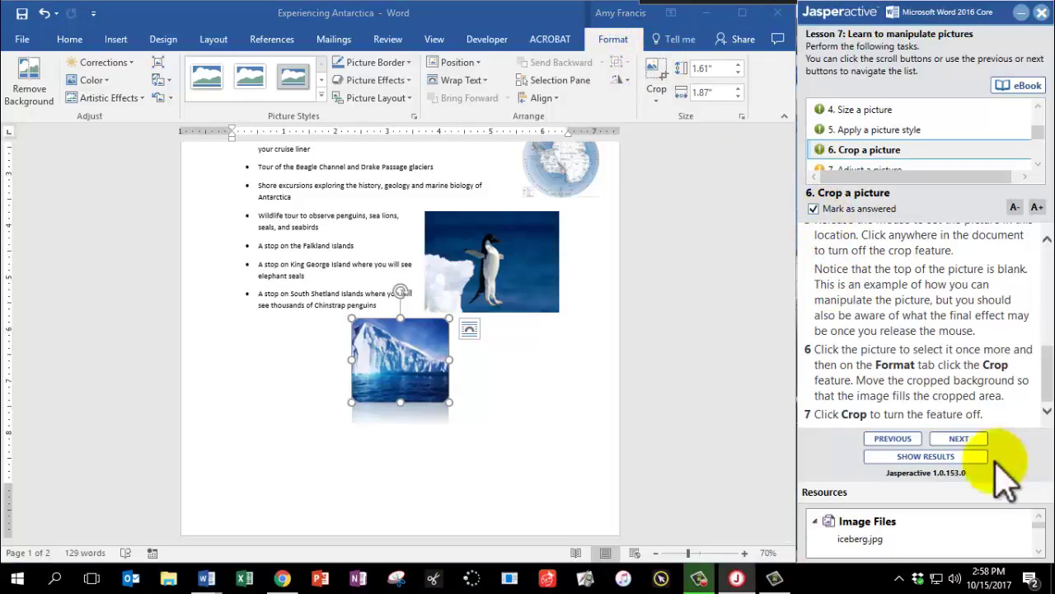
left_click(967, 439)
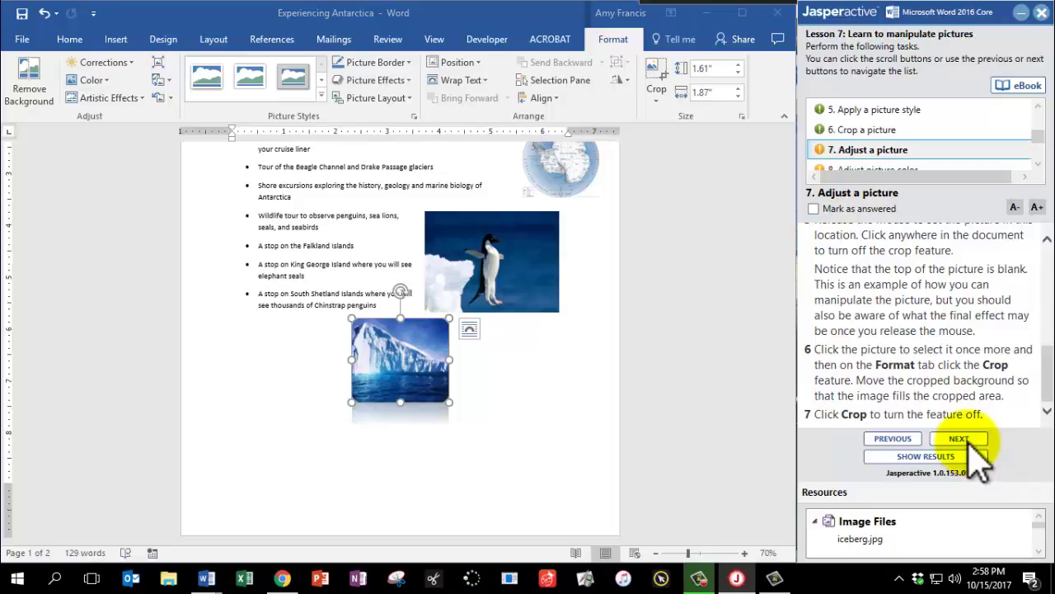
Apply the Brightness: +20% Contrast: -40% correction to the map picture, then mark the task as answered and advance to Adjust picture color.
scroll(676, 371, "up", 2)
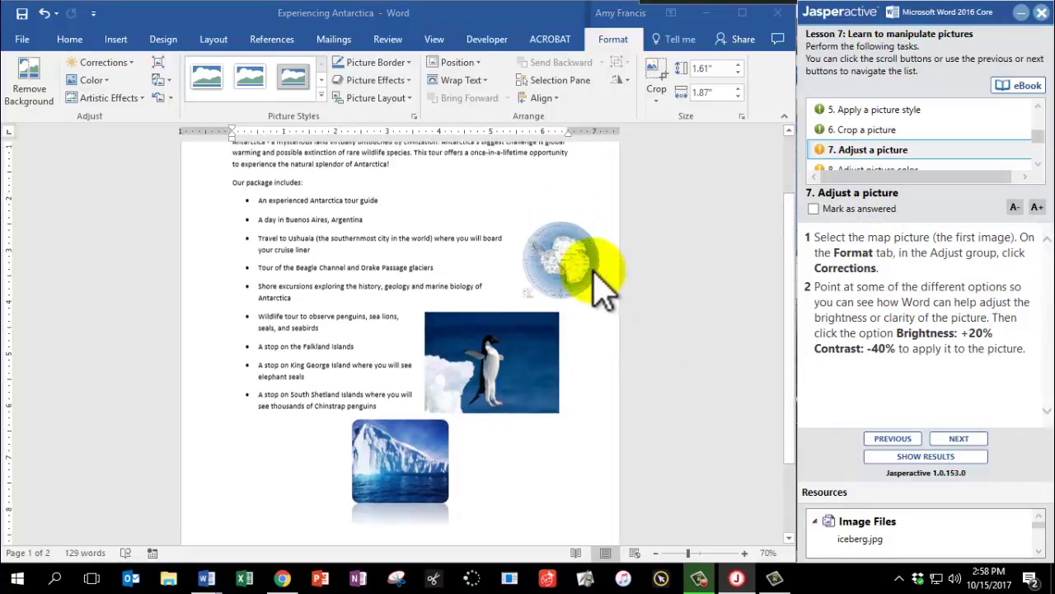
left_click(568, 265)
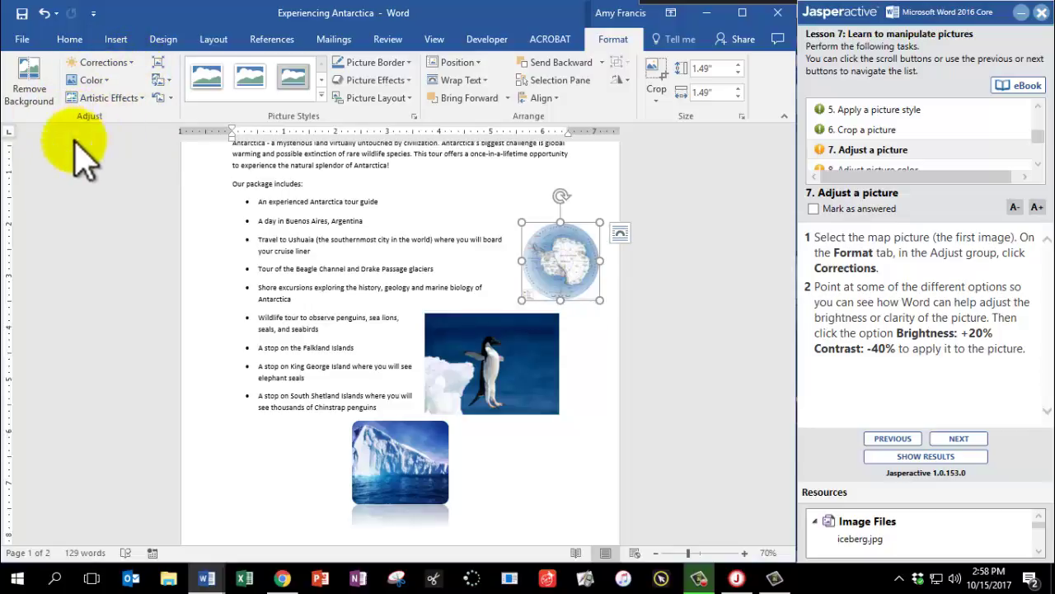
left_click(133, 62)
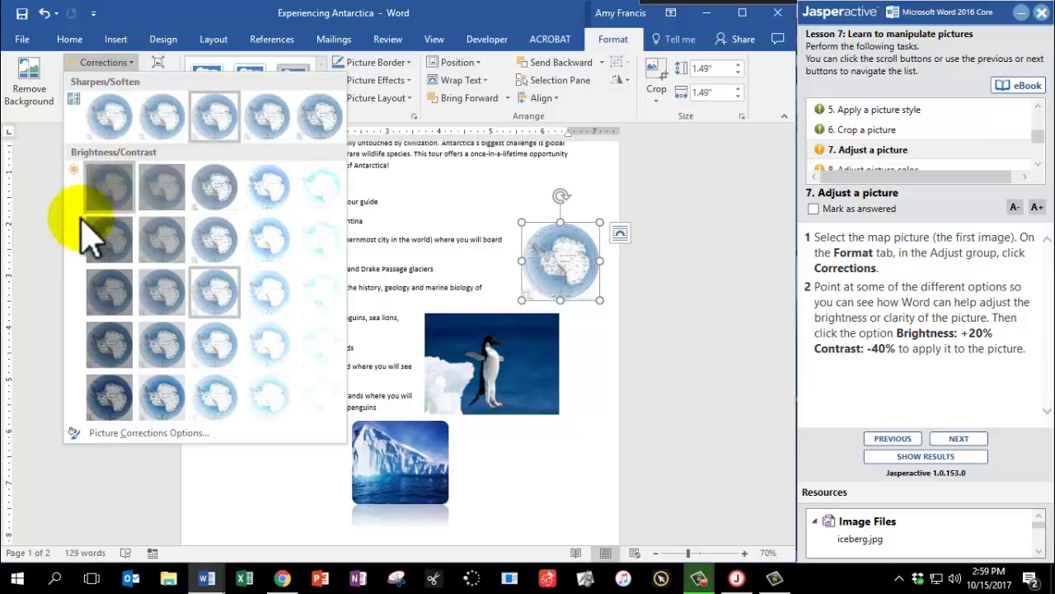
left_click(92, 274)
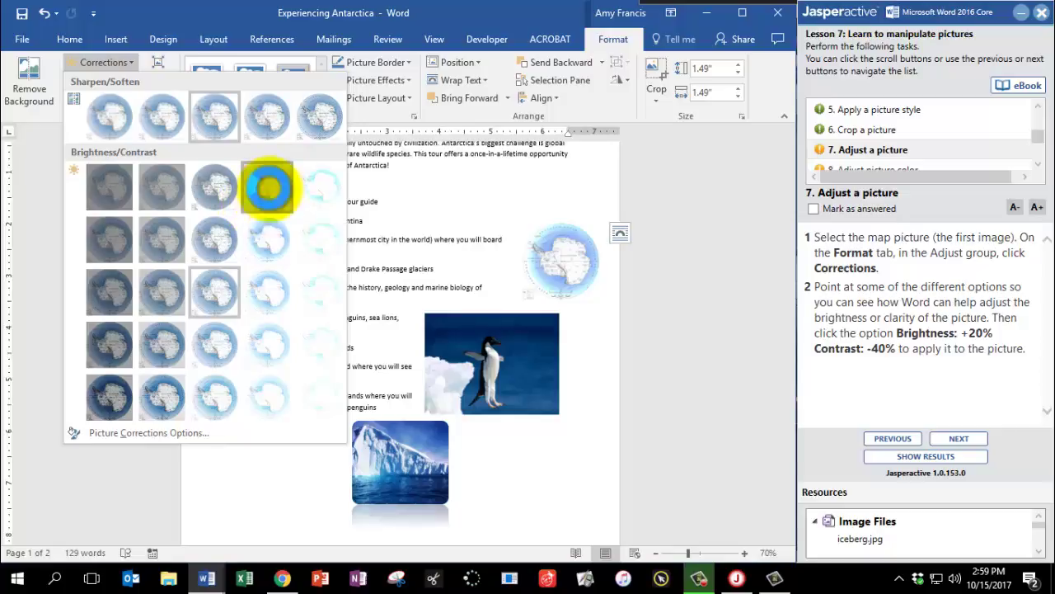
left_click(272, 194)
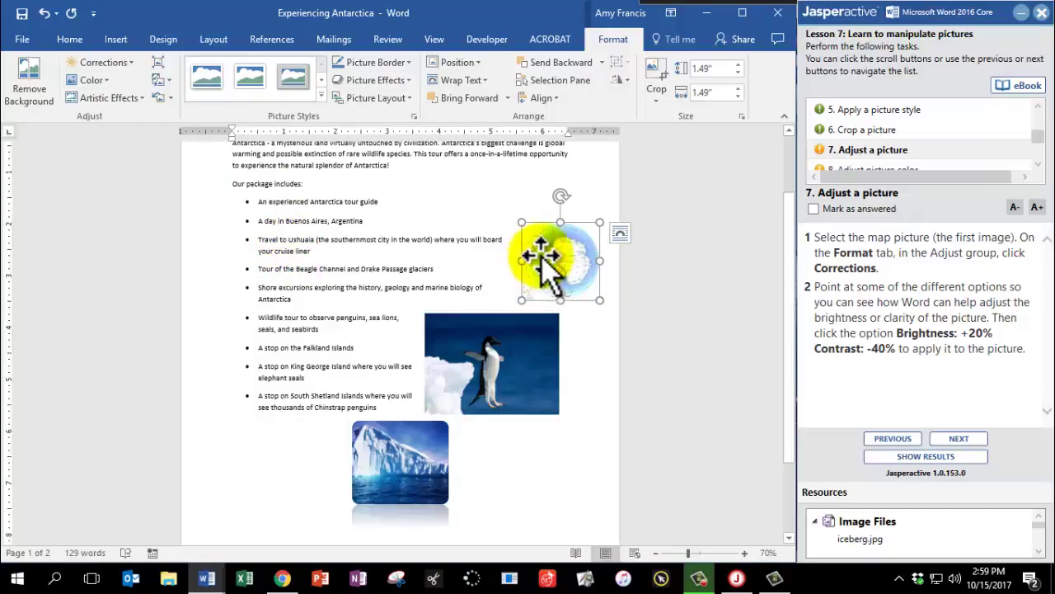
left_click(814, 208)
left_click(973, 450)
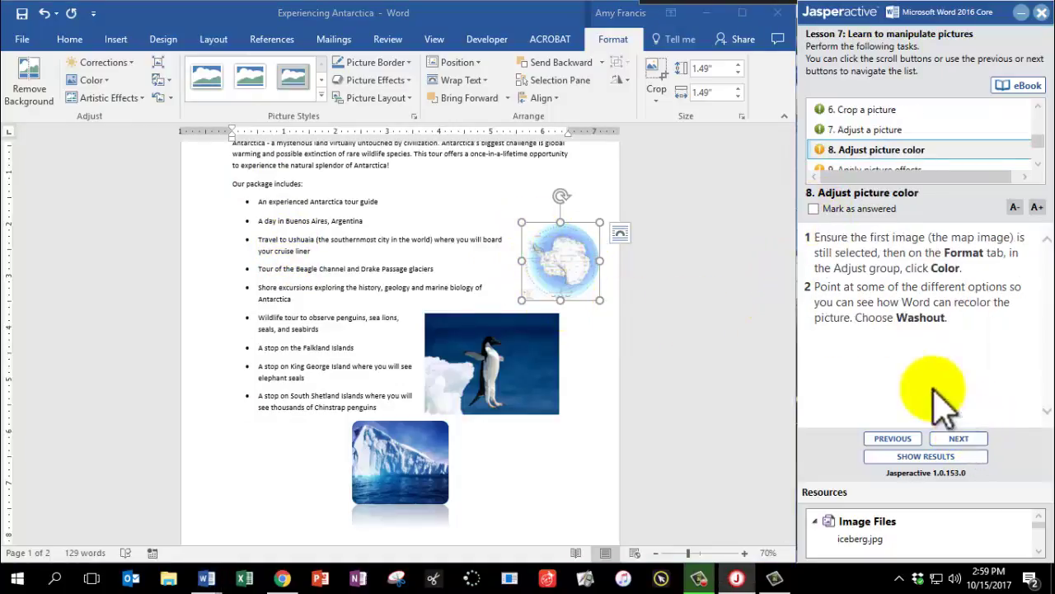
Recolor the map picture with Washout, then mark the task as answered and advance to Apply picture effects.
left_click(558, 256)
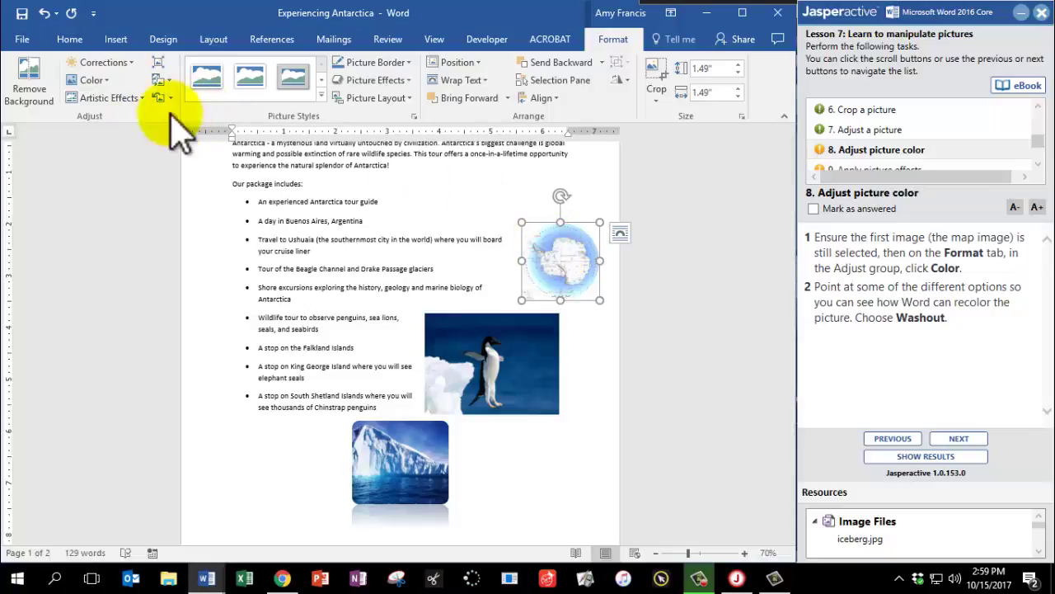
left_click(97, 80)
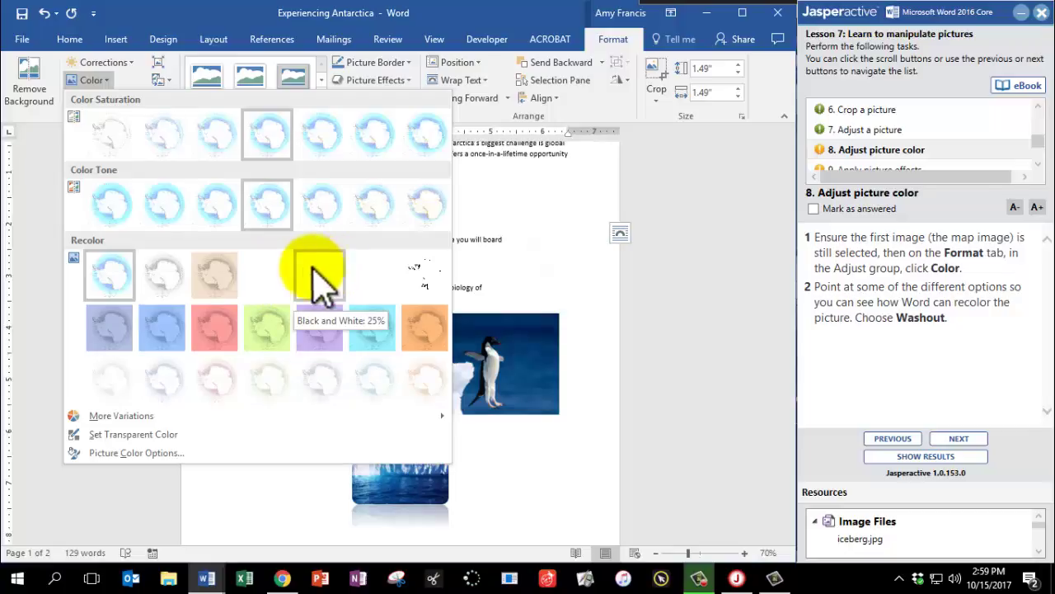
left_click(272, 284)
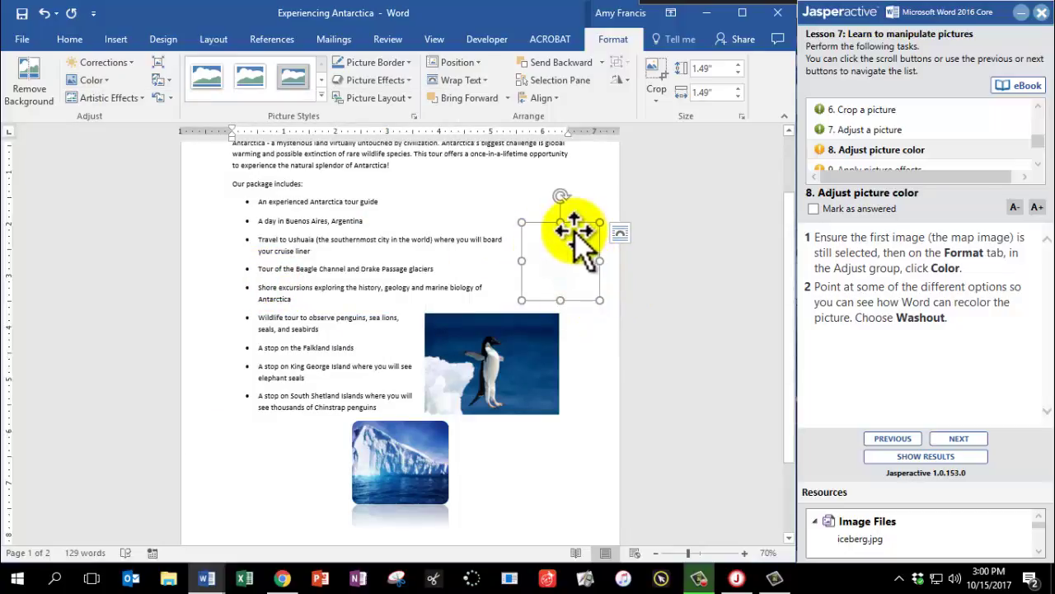
scroll(569, 288, "up", 1)
scroll(569, 289, "up", 1)
left_click(632, 290)
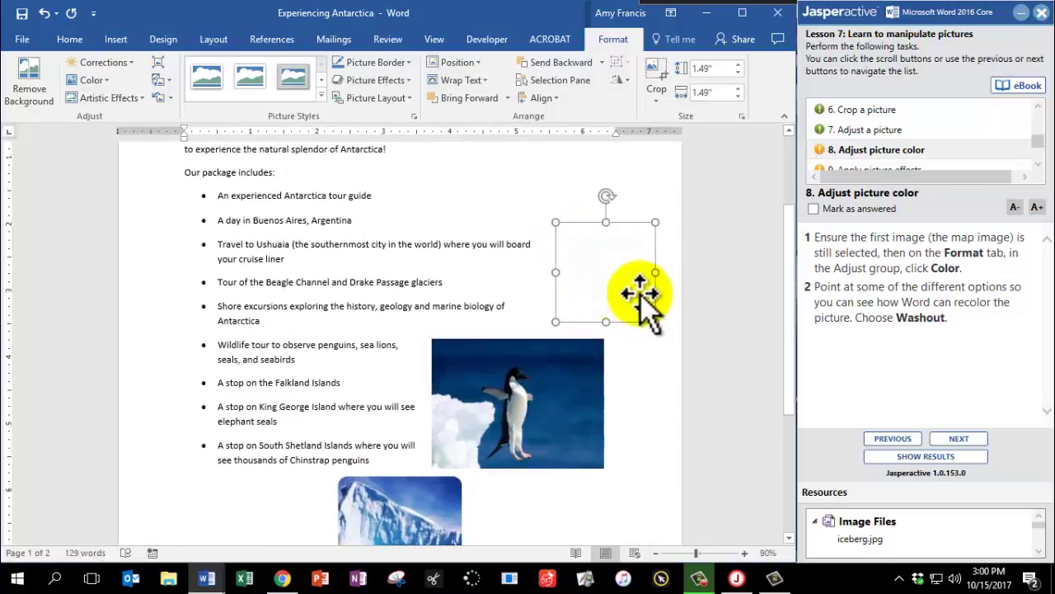
left_click(965, 438)
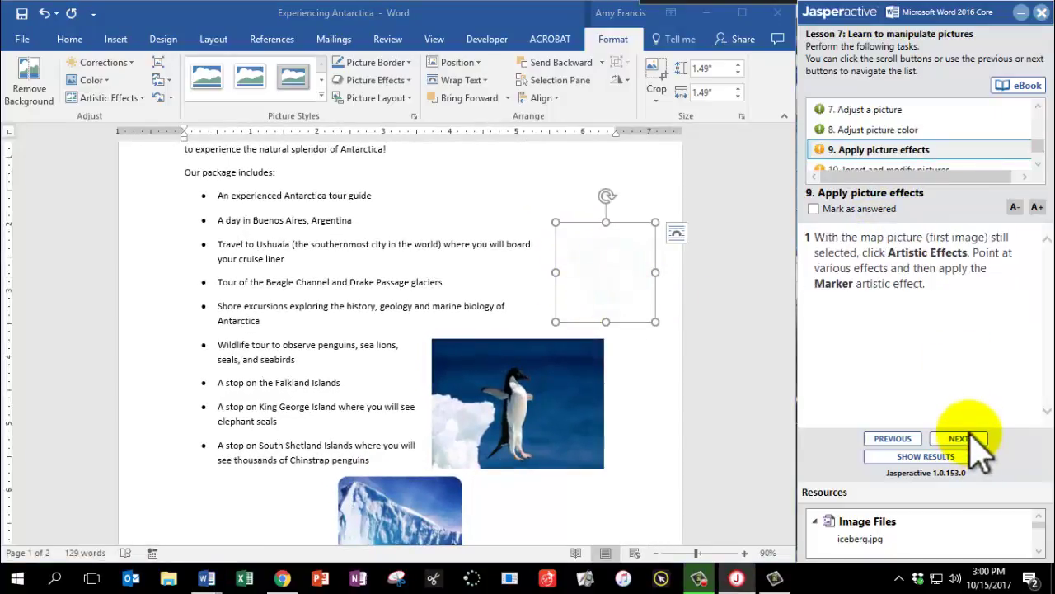
Apply the Marker artistic effect to the map picture, then mark the task as answered and advance to Insert and modify pictures.
left_click(577, 264)
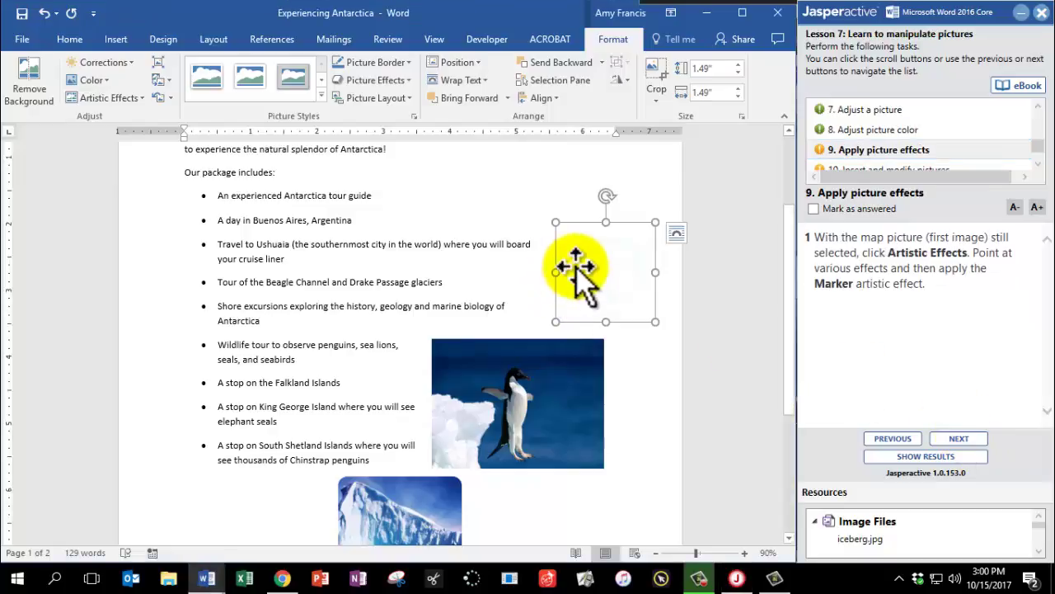
left_click(139, 98)
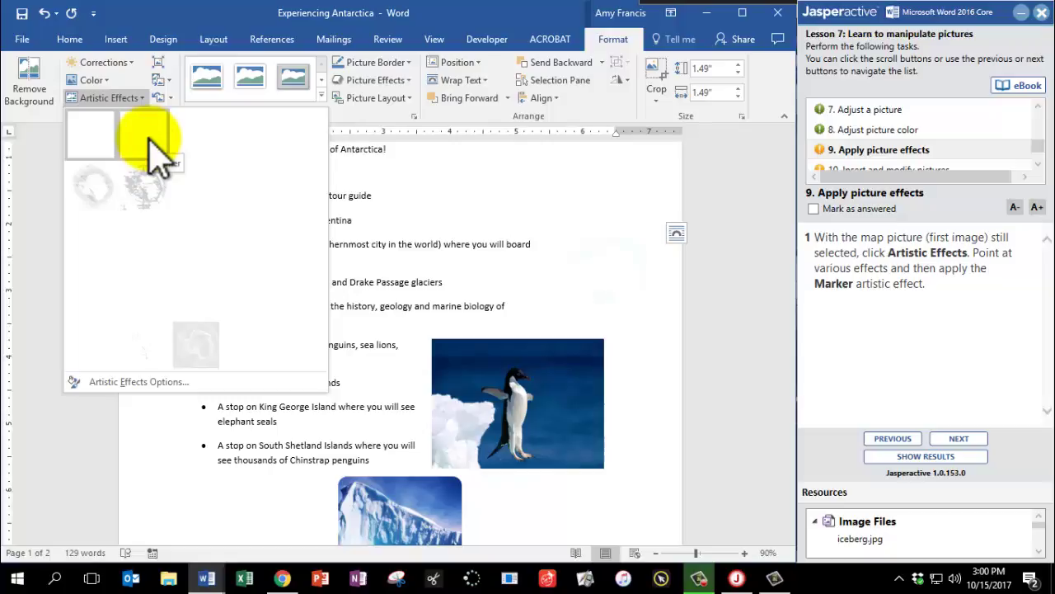
left_click(148, 138)
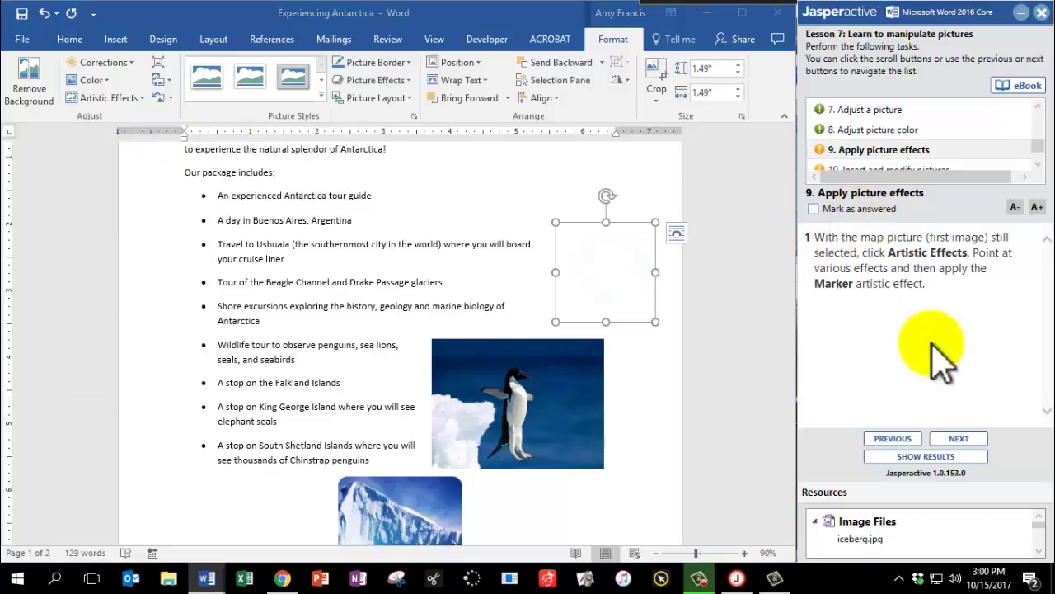
left_click(858, 211)
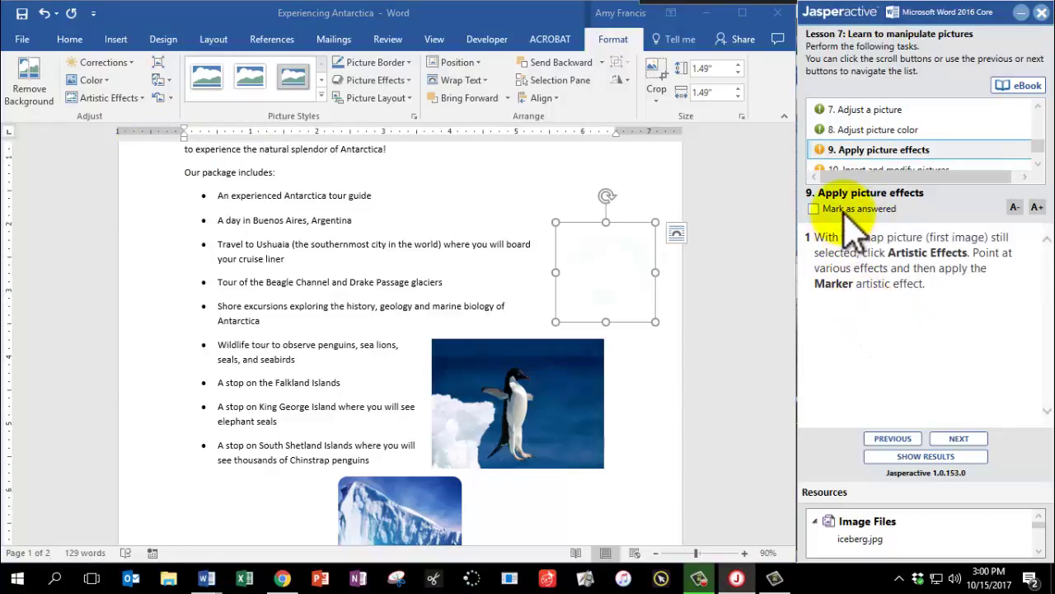
left_click(958, 438)
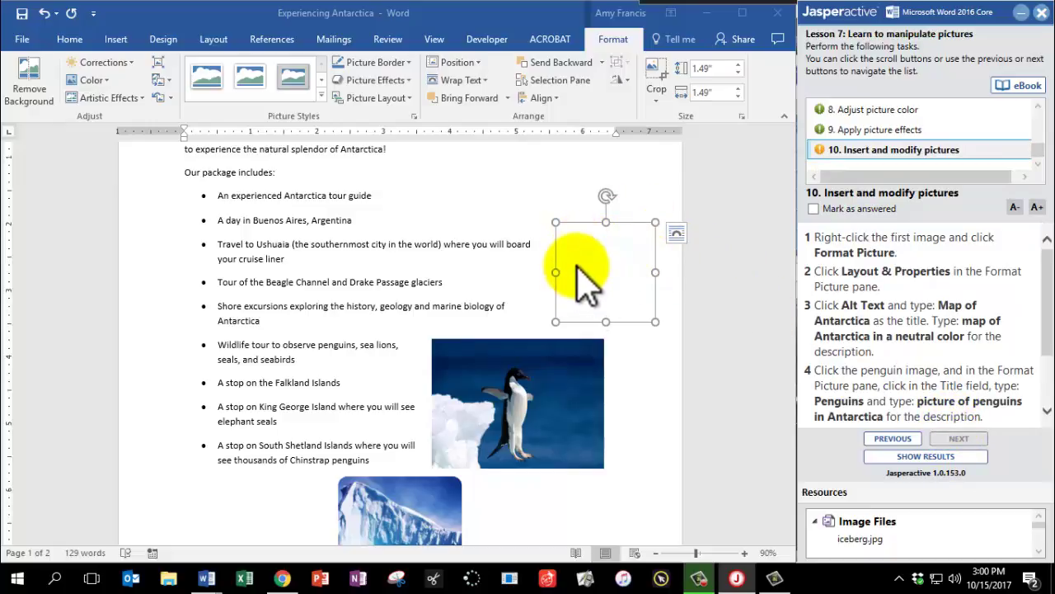
Give the map picture the alt text title "Map of Antarctica" and description "map of Antarctica in a neutral color".
left_click(580, 273)
right_click(614, 270)
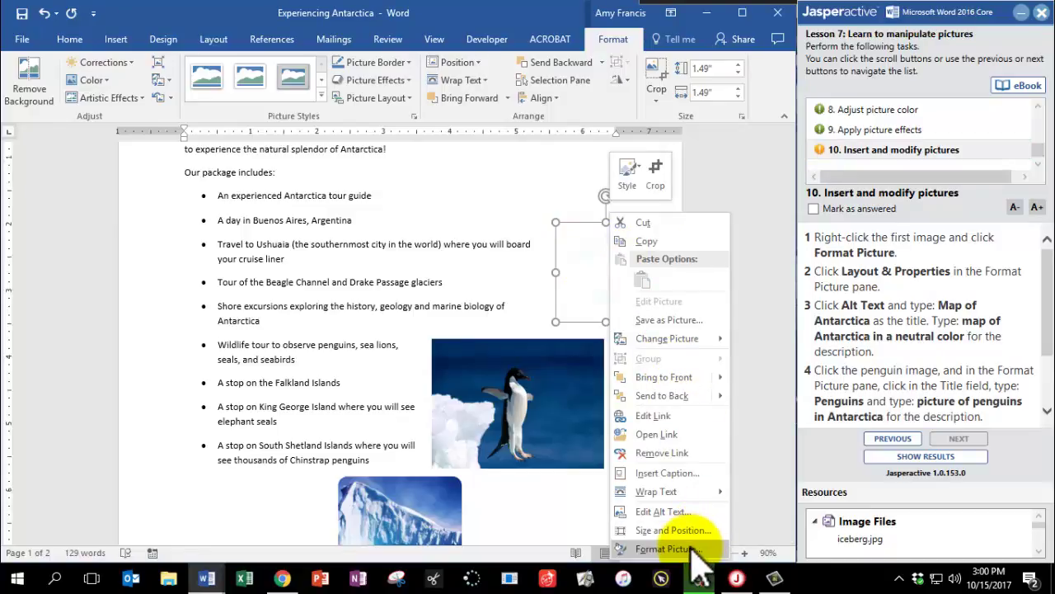
left_click(606, 259)
right_click(606, 259)
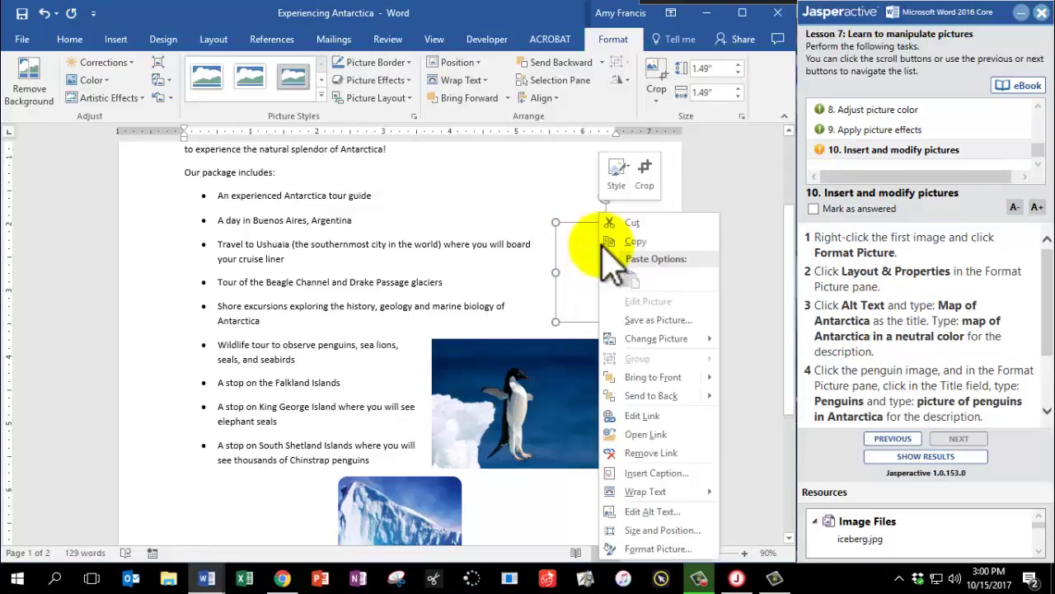
left_click(657, 550)
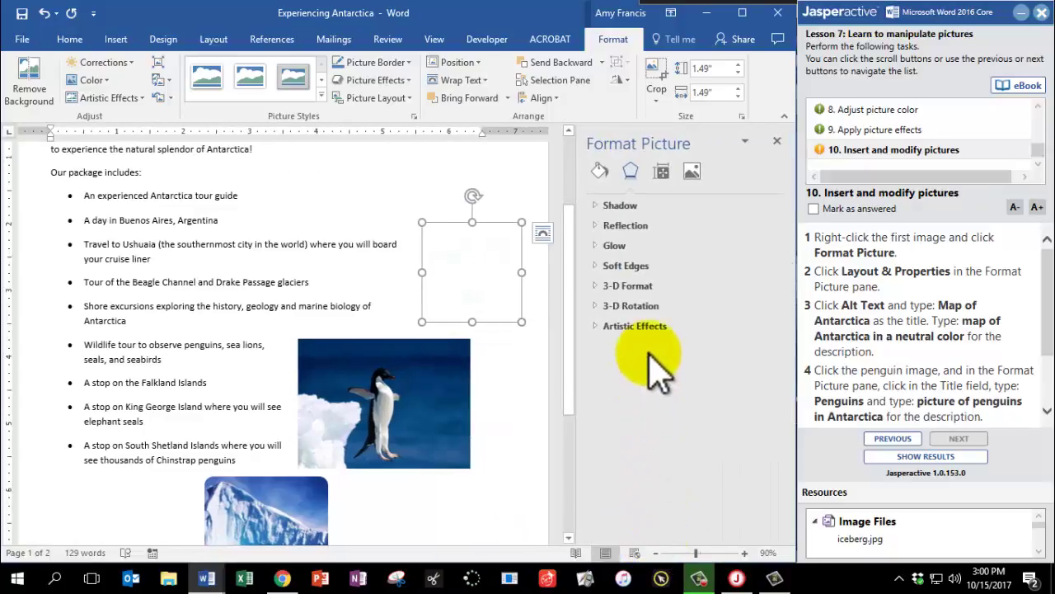
left_click(665, 175)
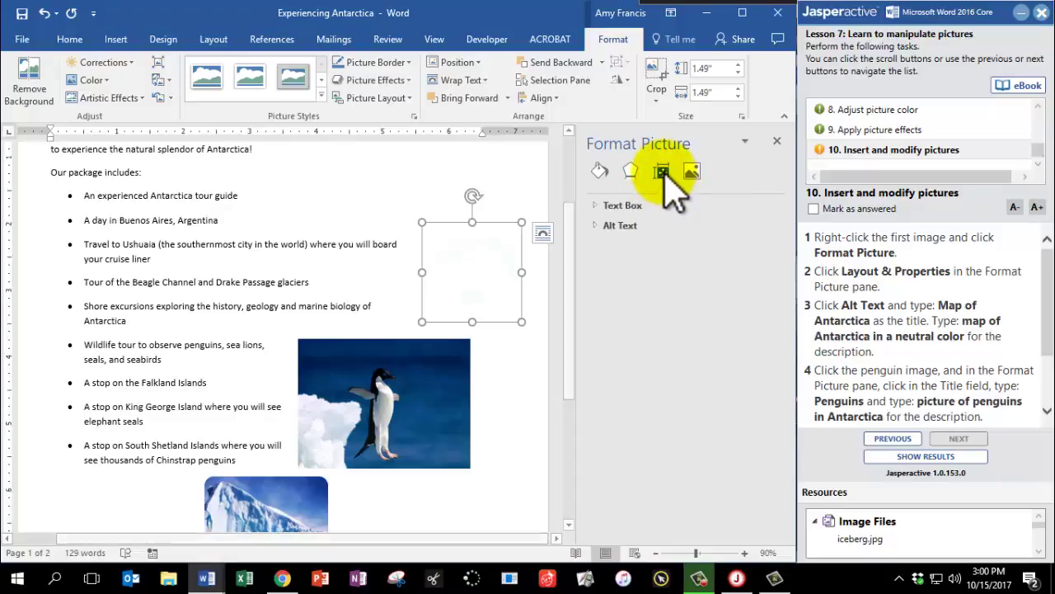
left_click(619, 227)
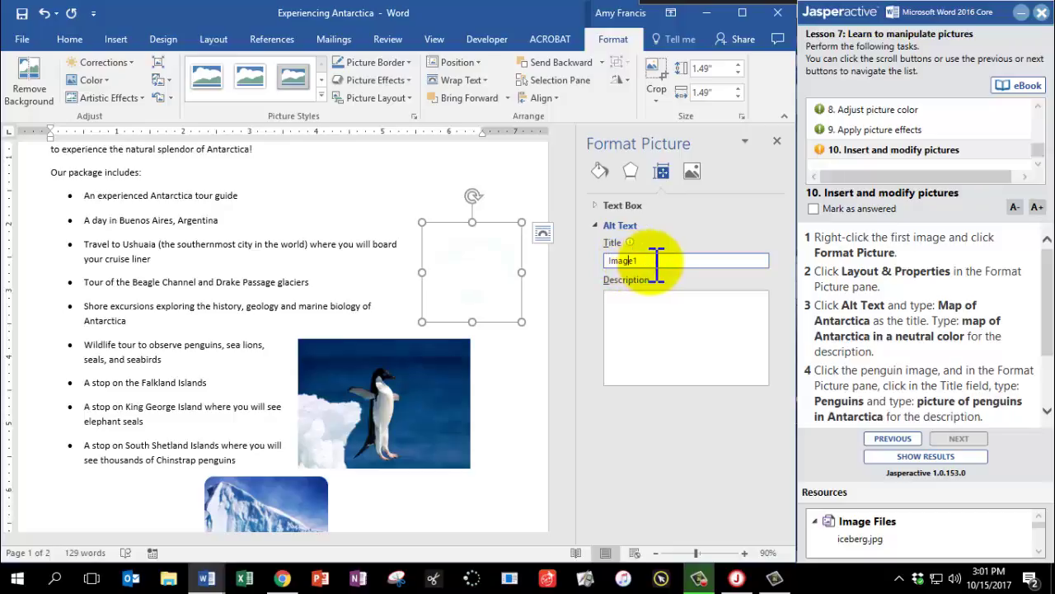
double_click(636, 260)
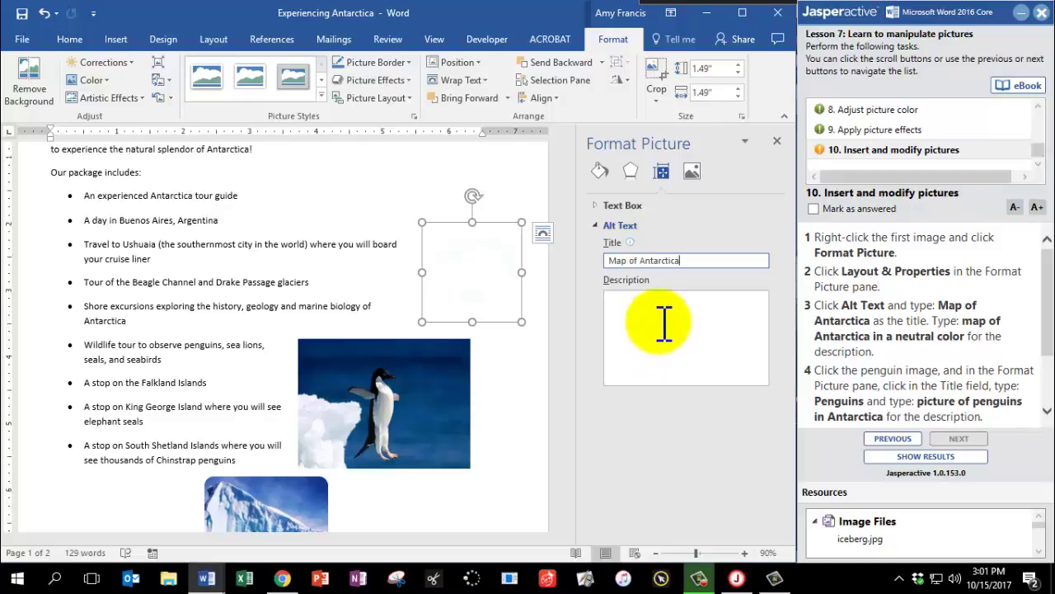
left_click(665, 324)
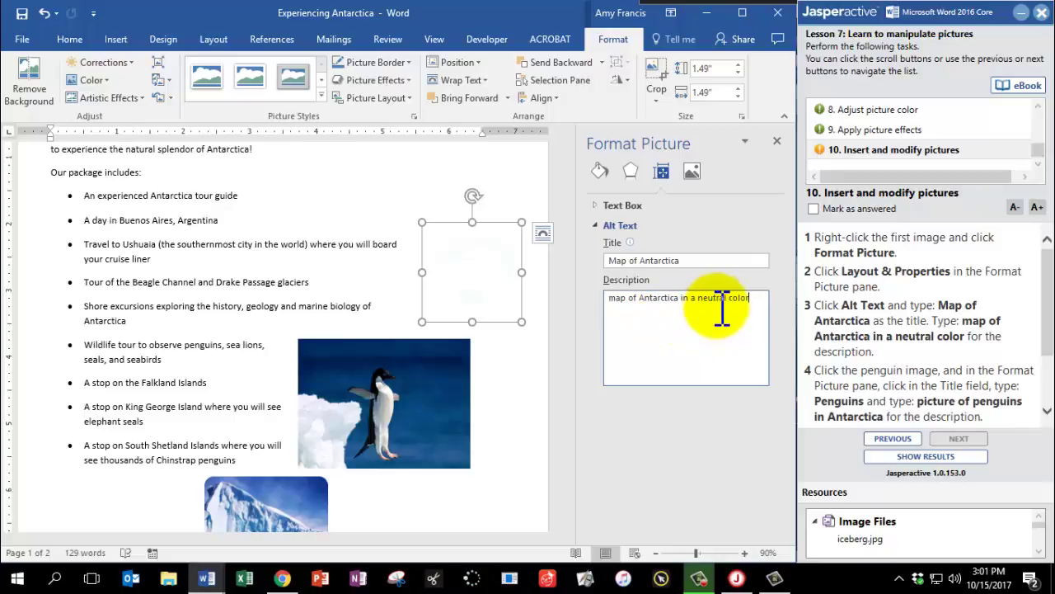
Give the penguin picture the alt text title "Penguins" and description "picture of penguins in Antarctica".
scroll(881, 318, "down", 2)
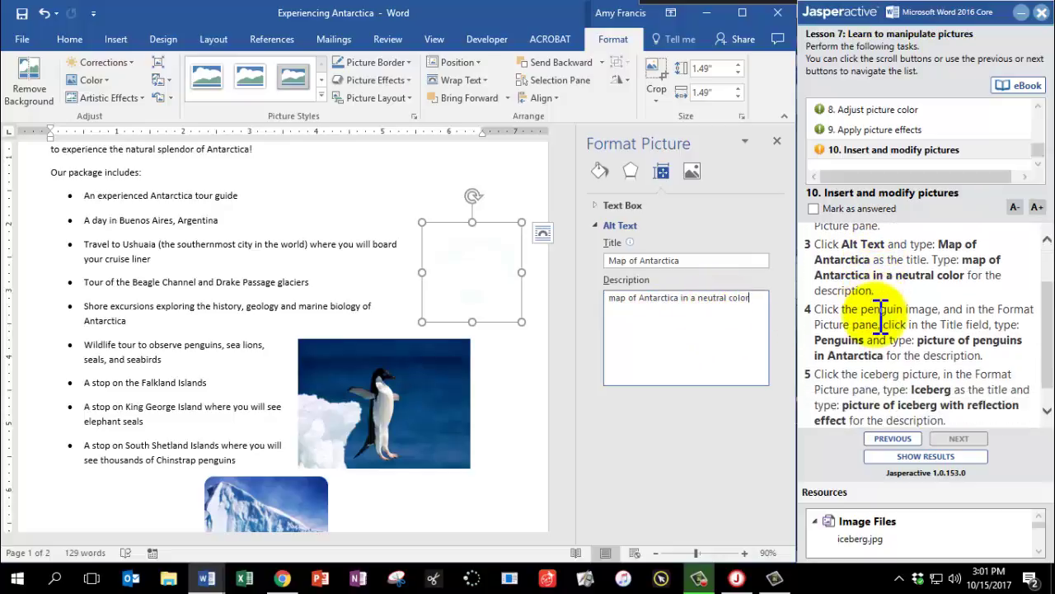
scroll(882, 317, "down", 1)
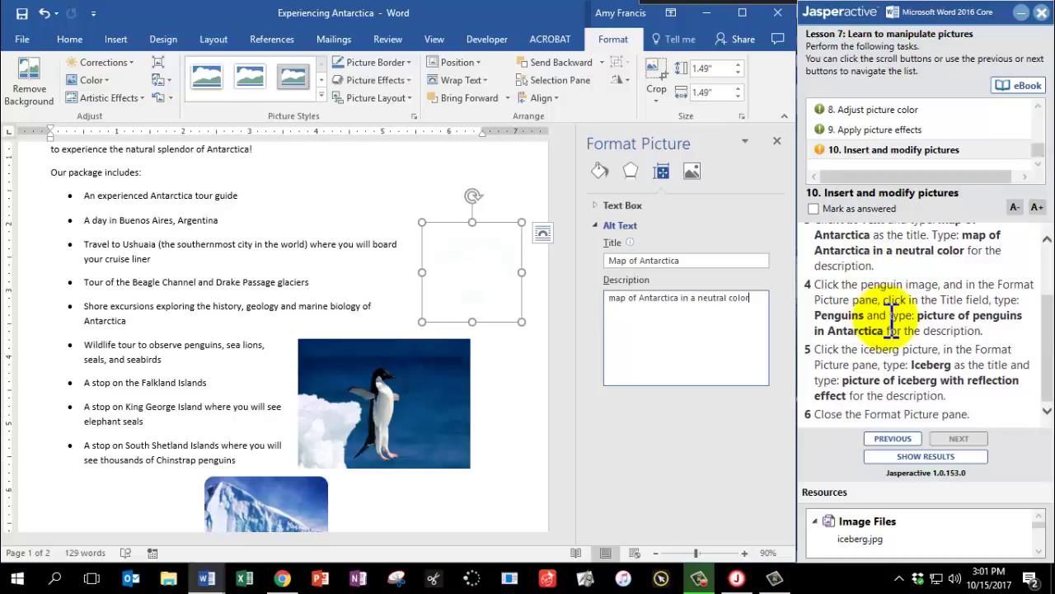
left_click(382, 375)
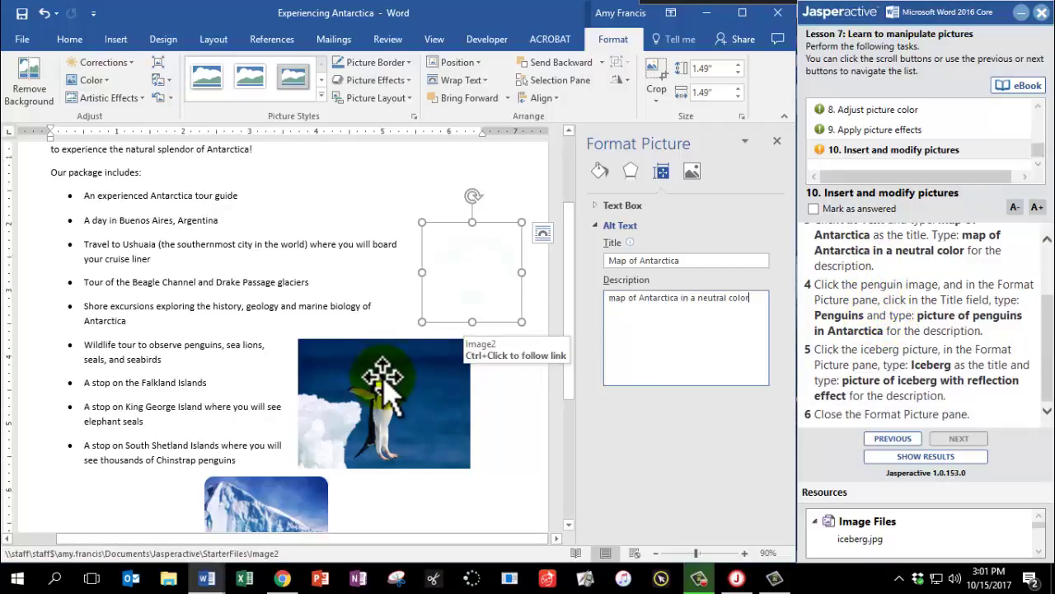
left_click(386, 392)
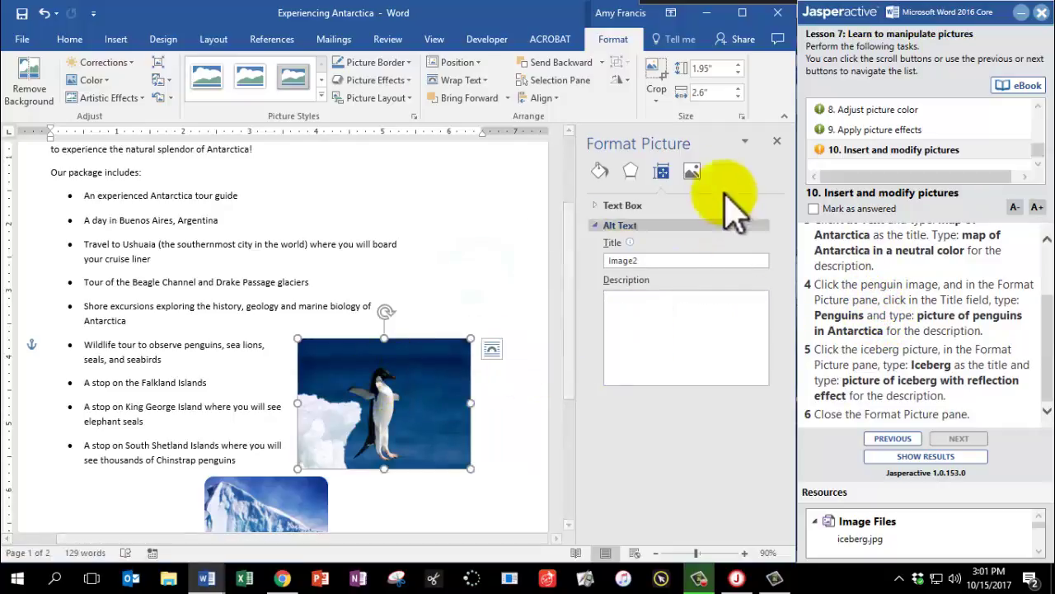
left_click(656, 261)
left_click_drag(686, 262, 601, 235)
key("BackSpace")
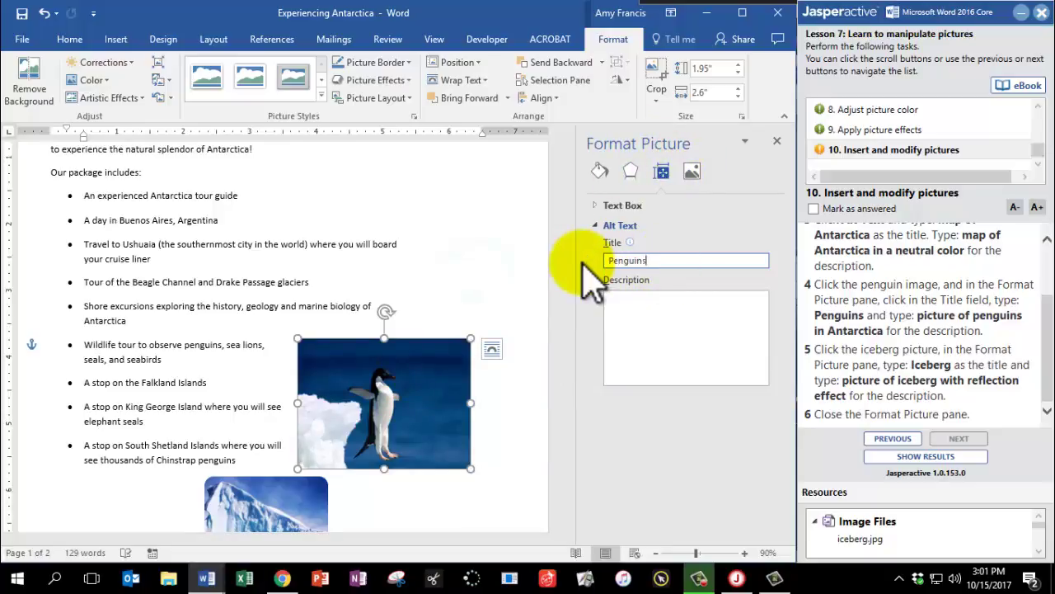
left_click(641, 302)
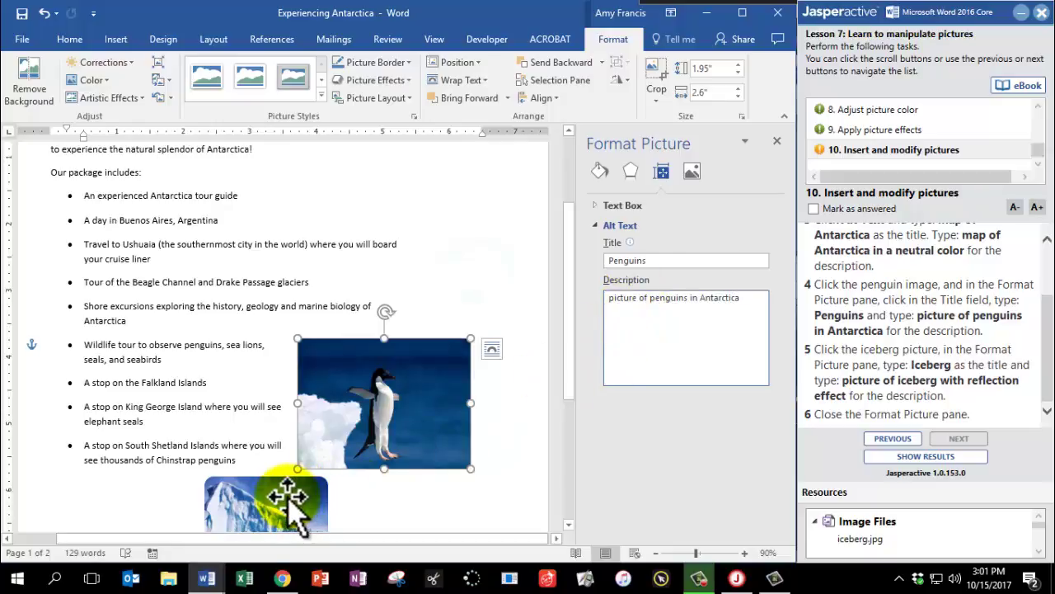
Give the iceberg picture the alt text title "Iceberg" and description "picture of iceberg with reflection effect", then close the Format Picture settings.
left_click(281, 497)
left_click(641, 262)
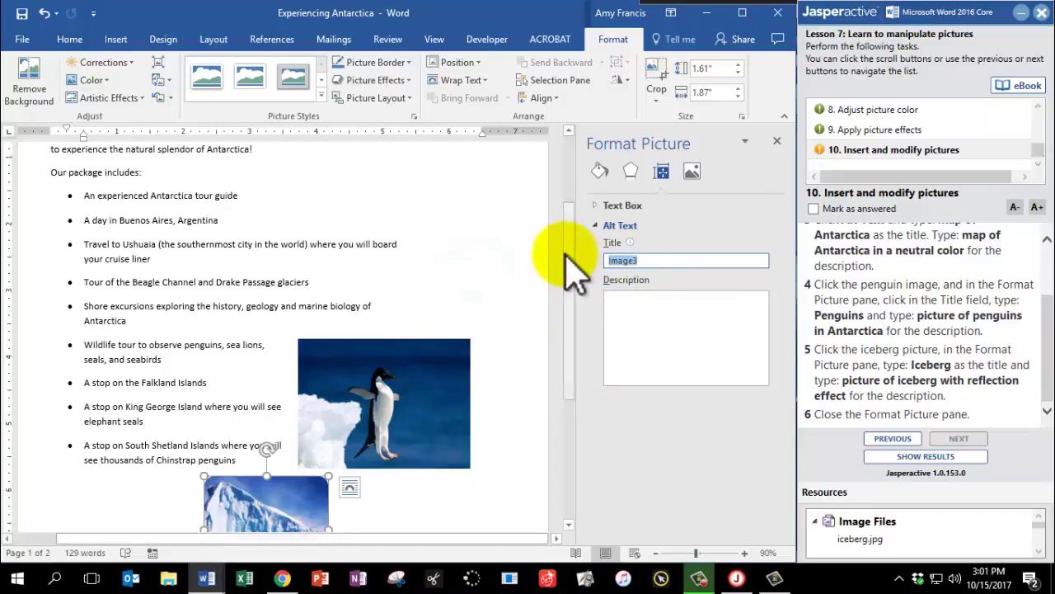
type("Iceberg")
left_click(668, 322)
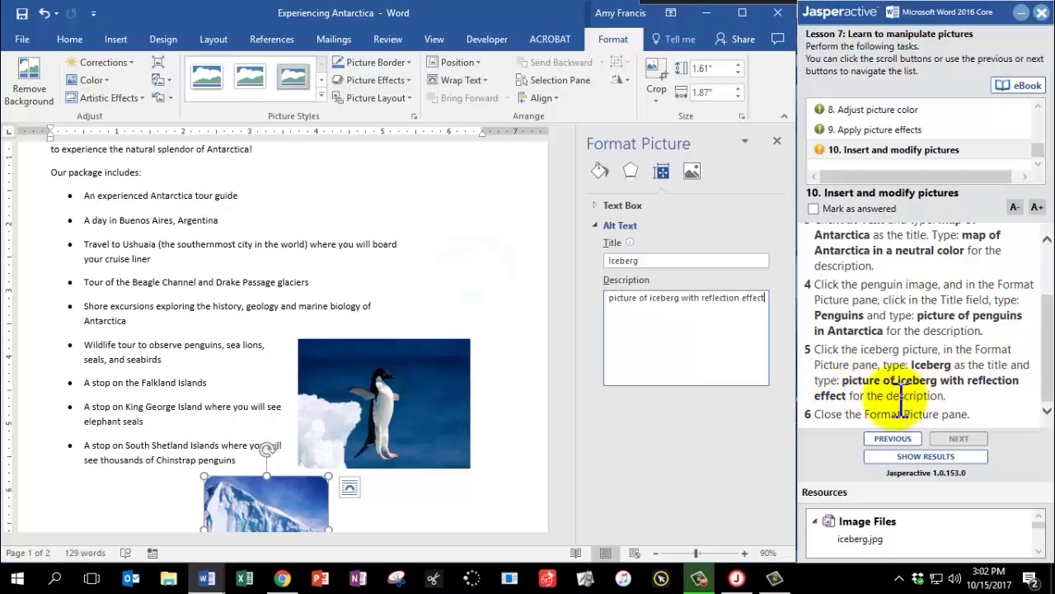
left_click(778, 144)
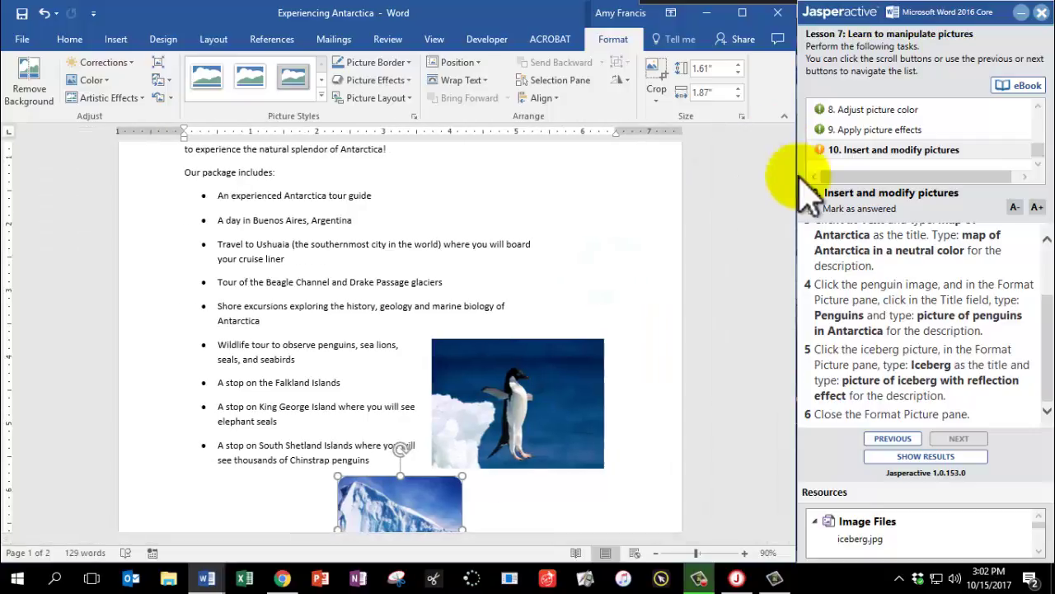
Mark Insert and modify pictures as answered, then submit the exercise and close its performance results.
left_click(832, 209)
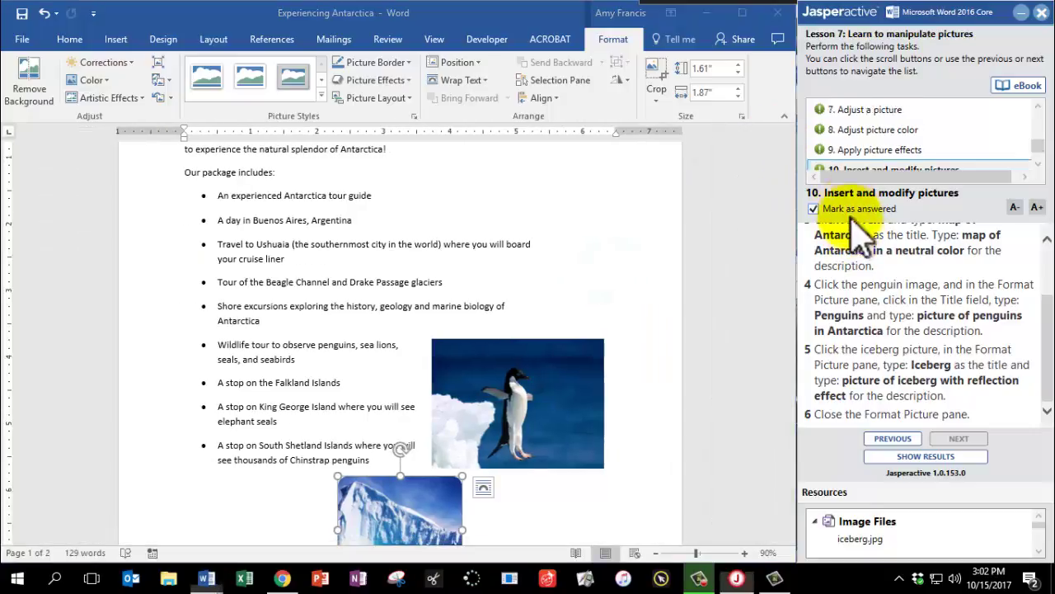
left_click(914, 461)
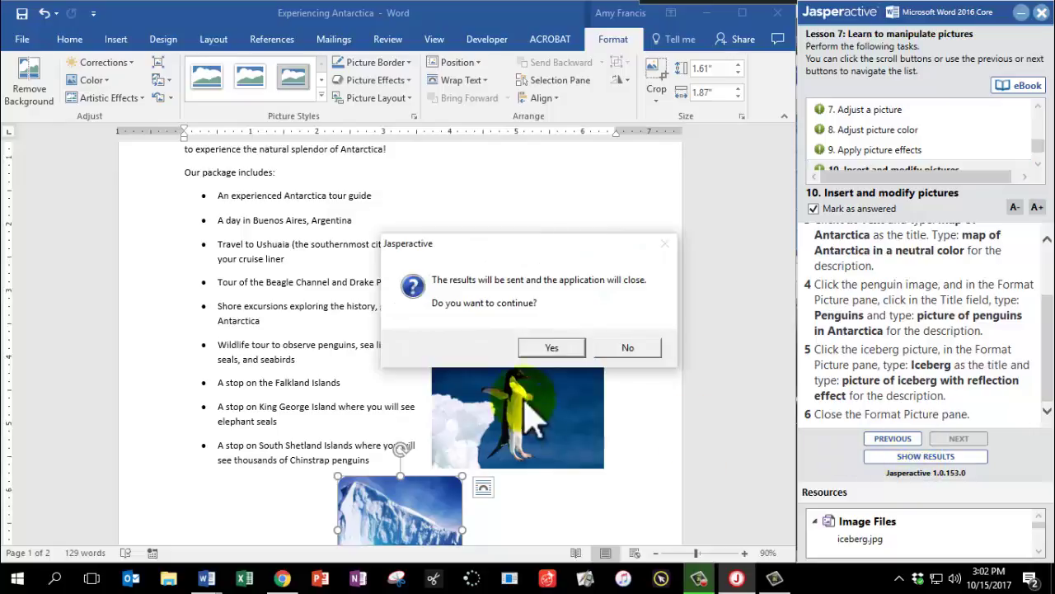
left_click(547, 346)
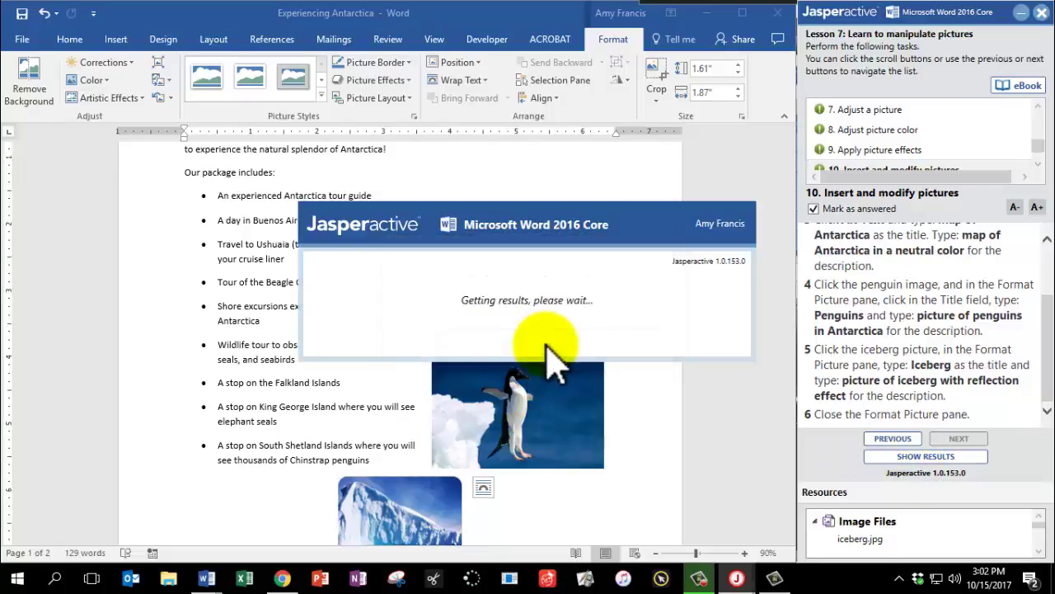
scroll(554, 355, "down", 1)
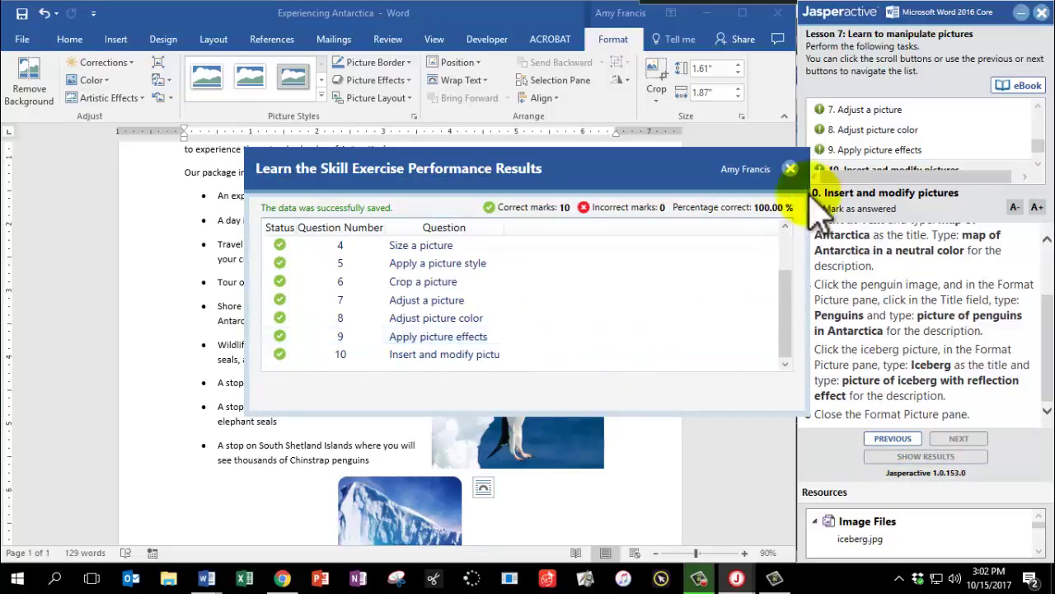
left_click(790, 168)
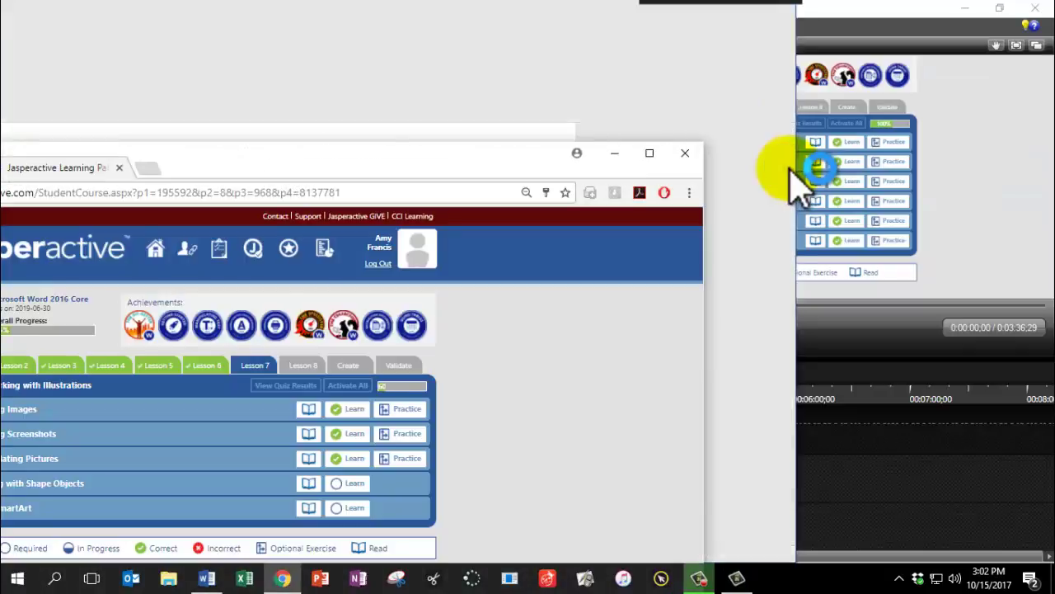